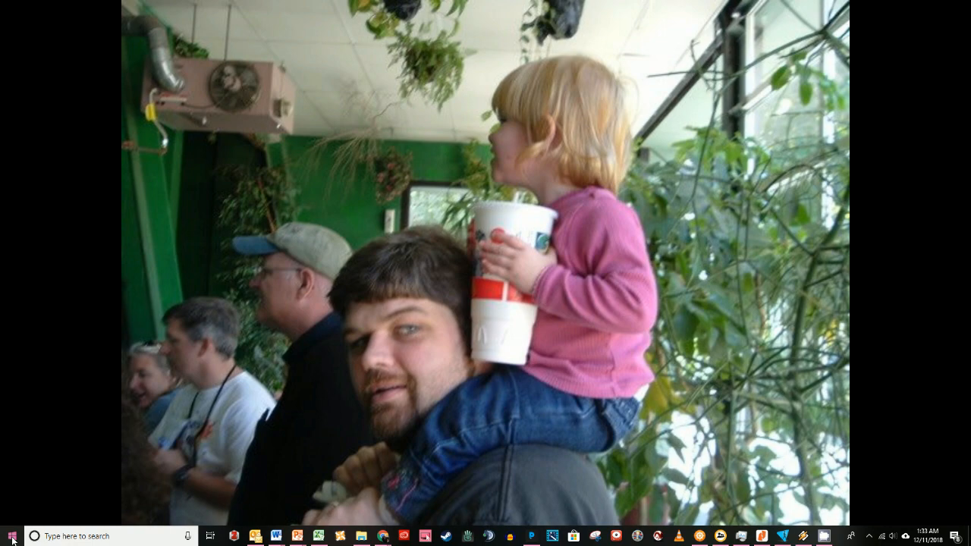
Launch Zotero from the Start menu's alphabetical app list.
left_click(12, 537)
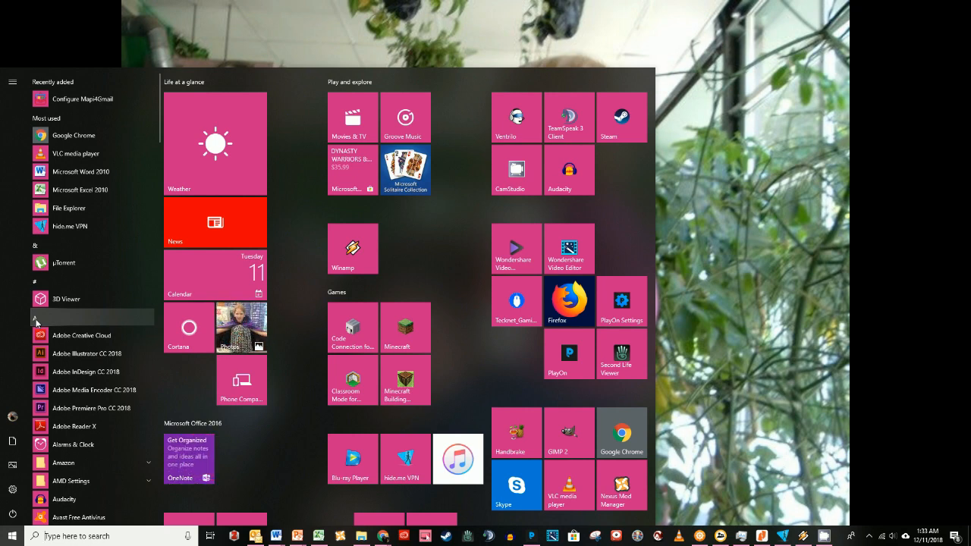
left_click(36, 323)
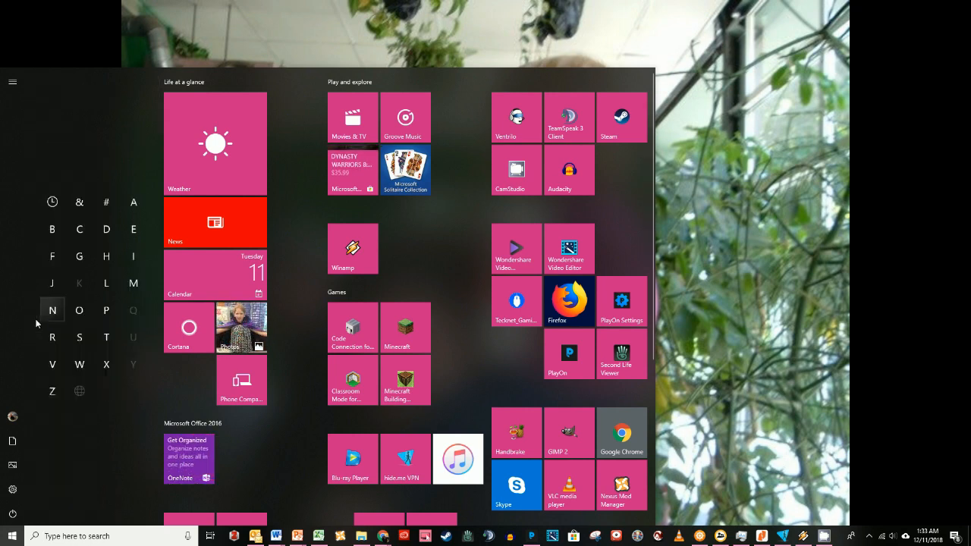
left_click(54, 390)
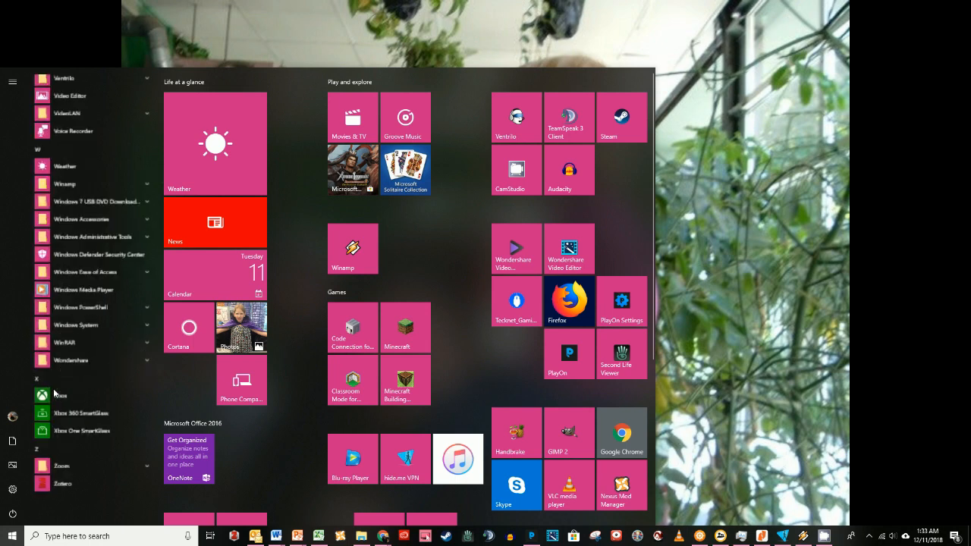
left_click(54, 494)
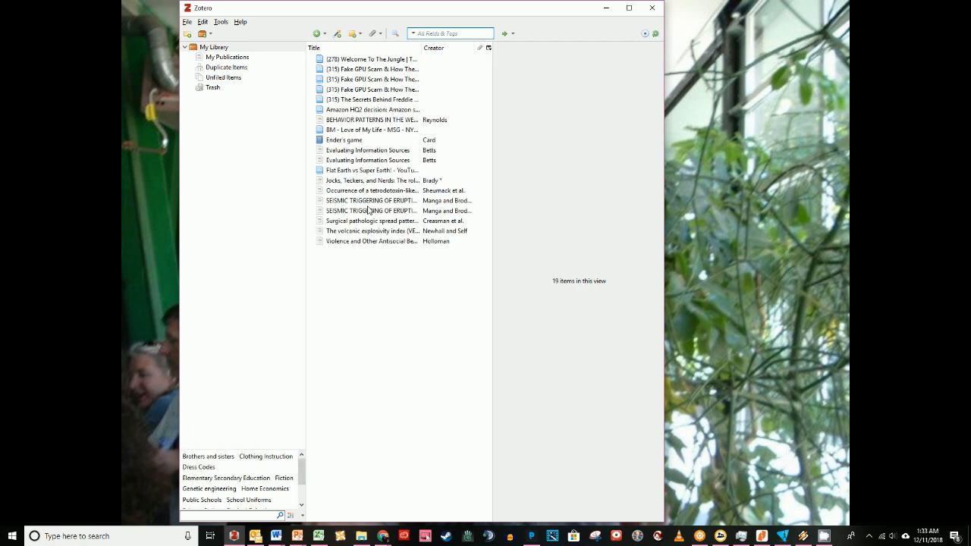
Open the sync preferences and unlink the account, choosing to remove the Zotero data from this computer.
left_click(203, 22)
left_click(189, 23)
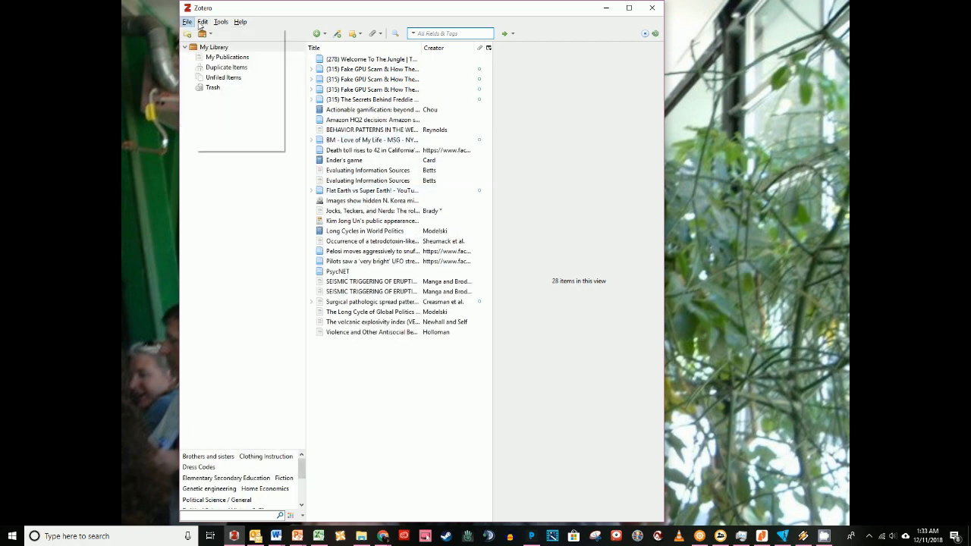
left_click(202, 22)
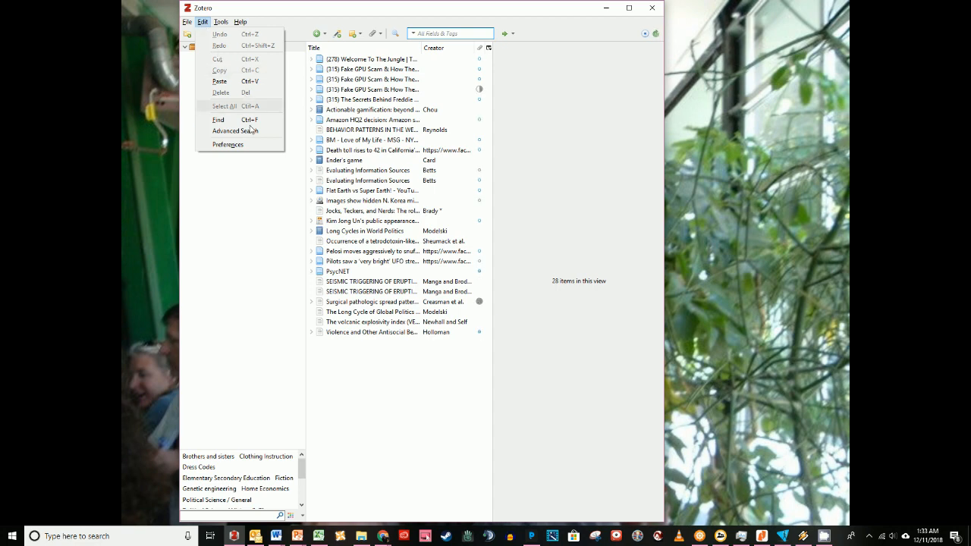
left_click(215, 145)
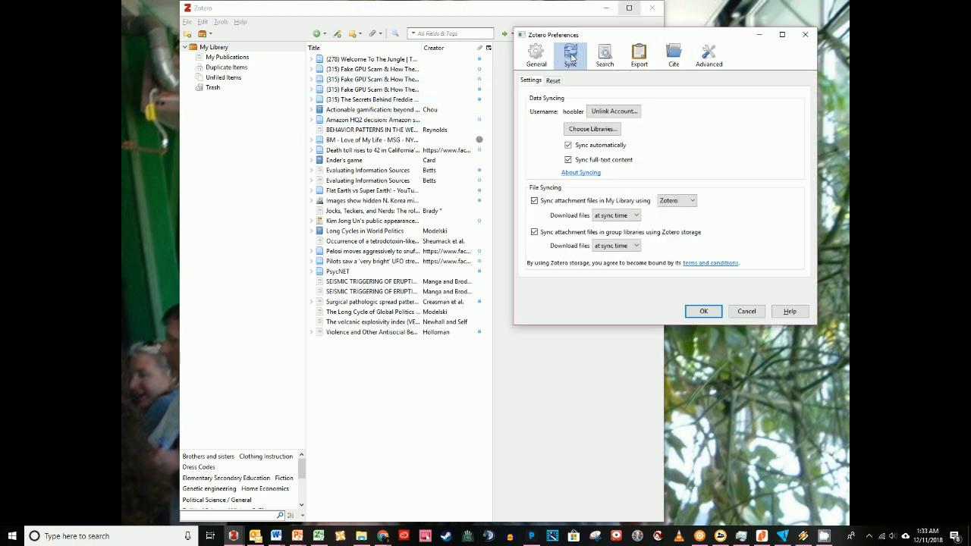
left_click(623, 114)
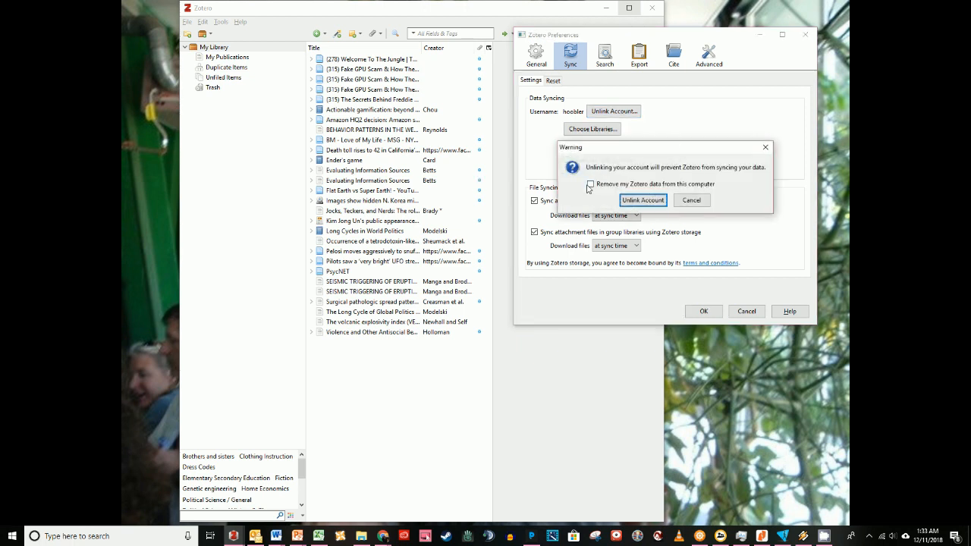
left_click(591, 184)
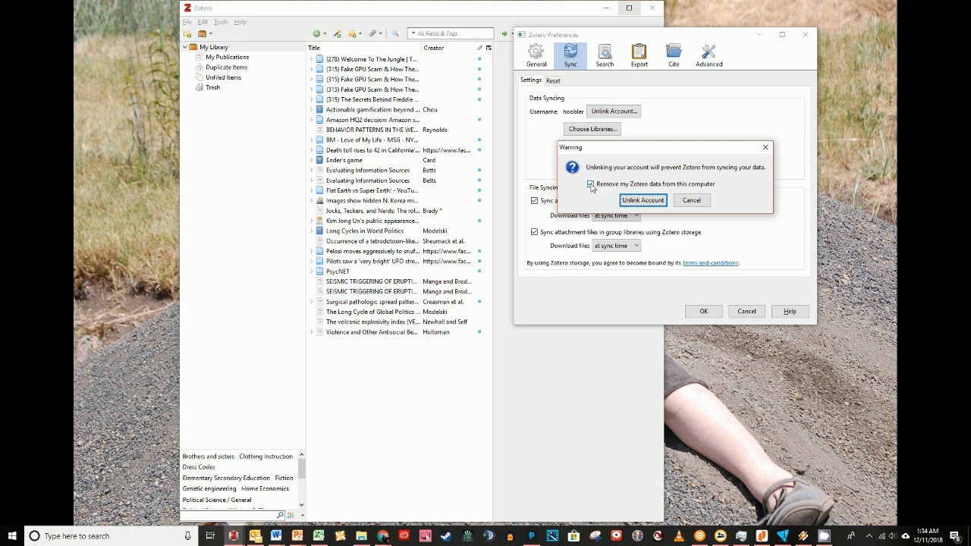
left_click(642, 201)
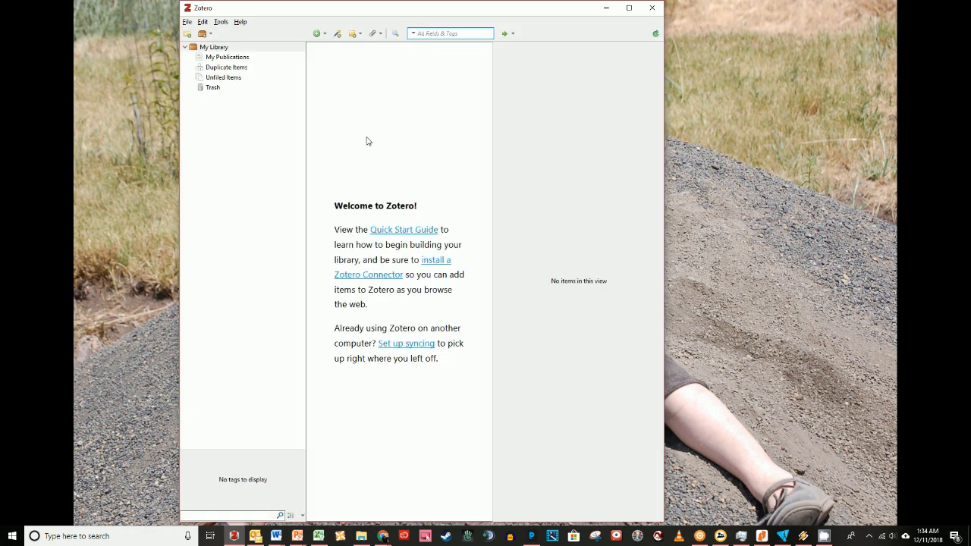
Reopen the sync preferences and open the account creation page.
left_click(203, 24)
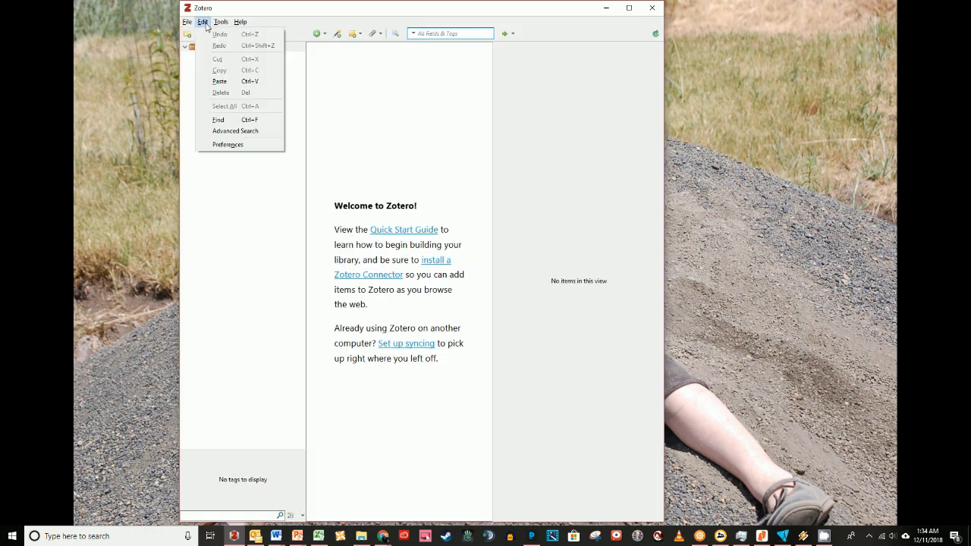
left_click(227, 145)
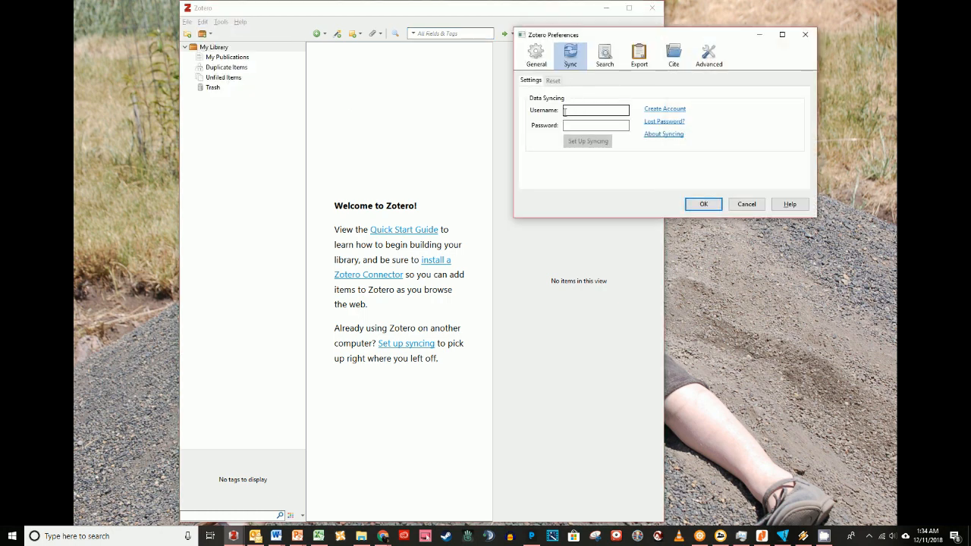
left_click(660, 111)
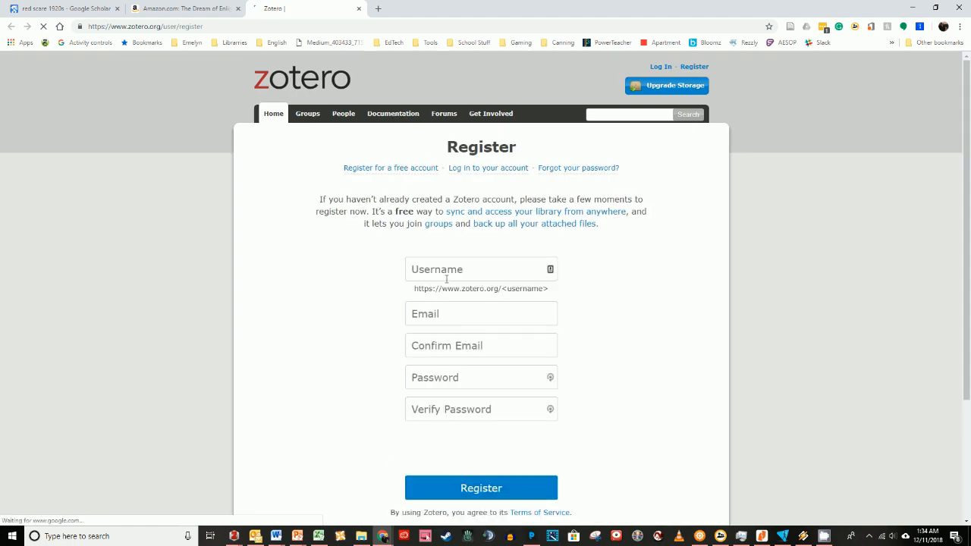
Enter a username on the Zotero registration form, revising it after the first choice.
left_click(446, 270)
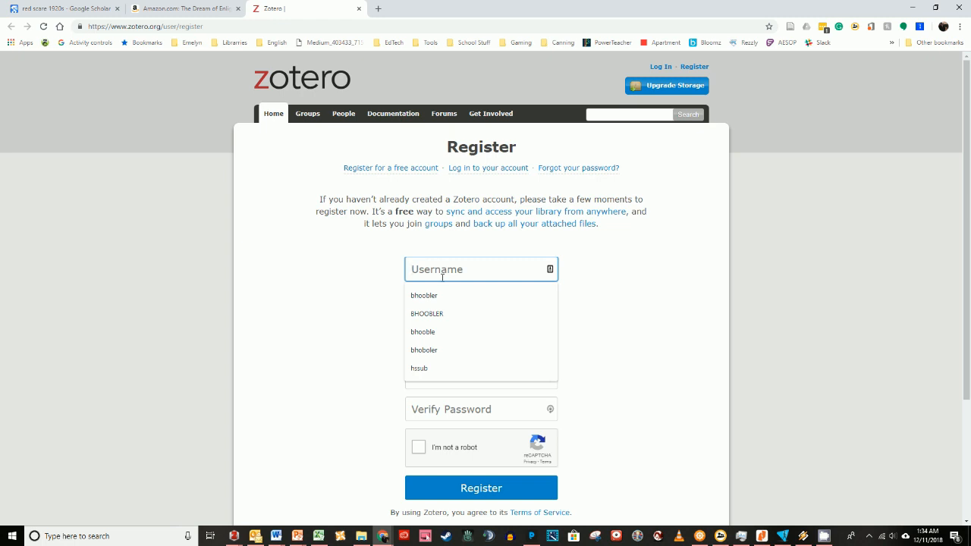
type("hoobler")
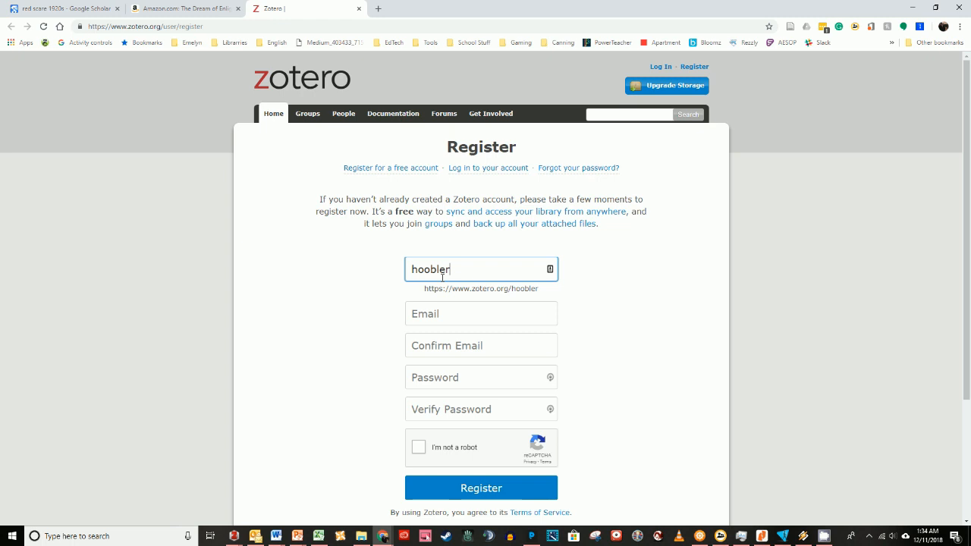
key("Tab")
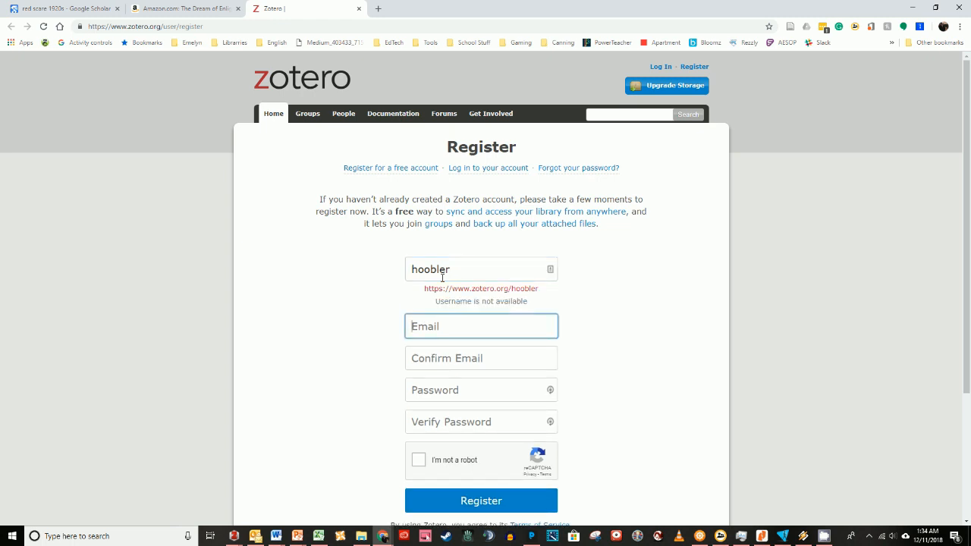
left_click(412, 271)
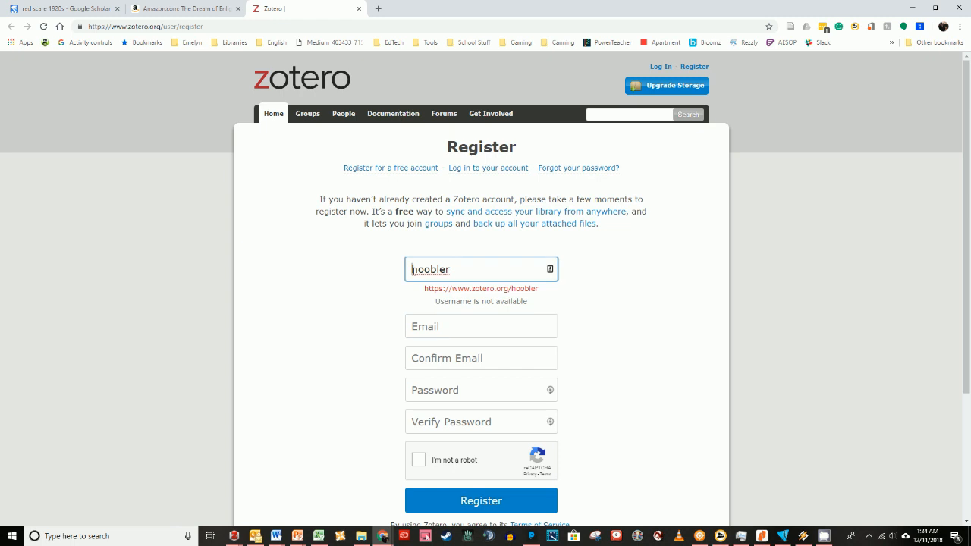
type("b")
left_click(423, 311)
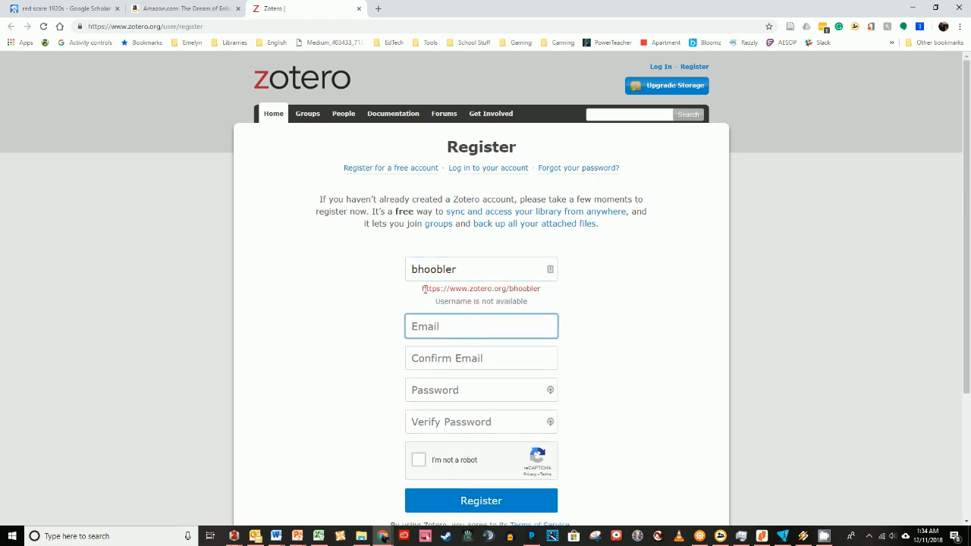
left_click(418, 271)
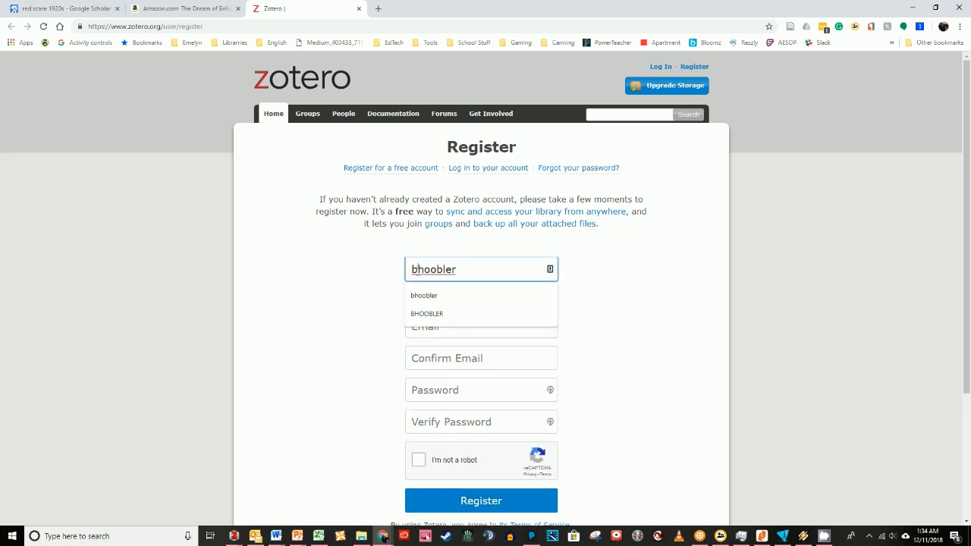
key("BackSpace")
key("End")
type("bo")
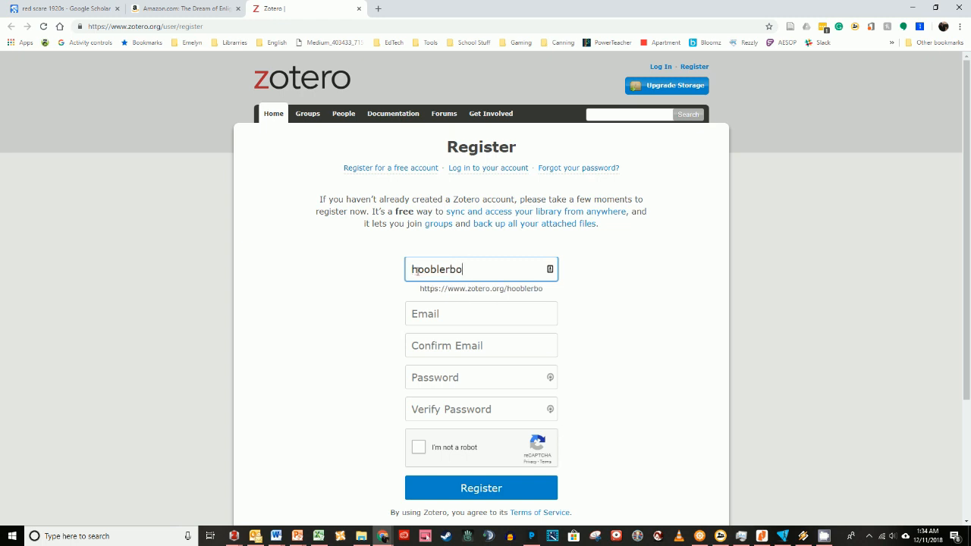
Begin filling in the email field, then close the registration tab and the browser window.
left_click(438, 318)
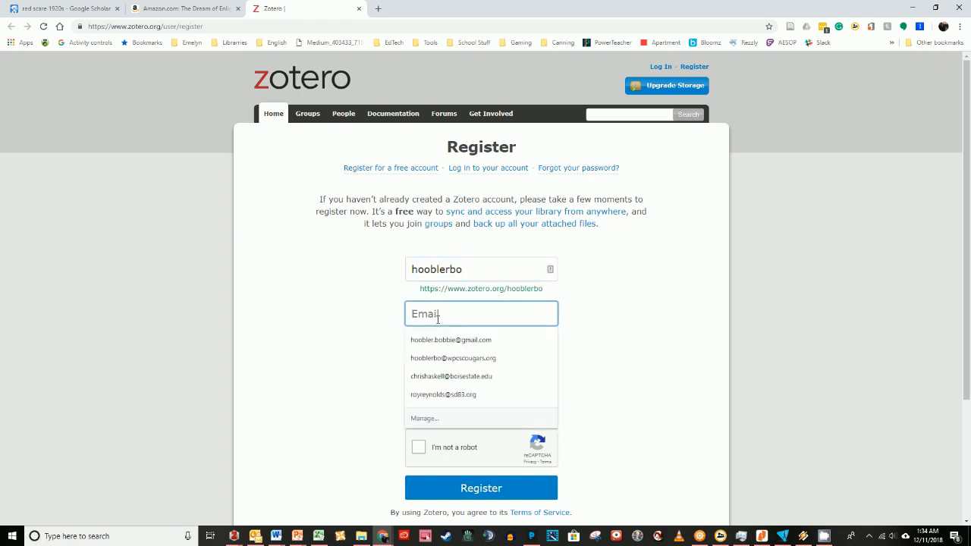
left_click(441, 338)
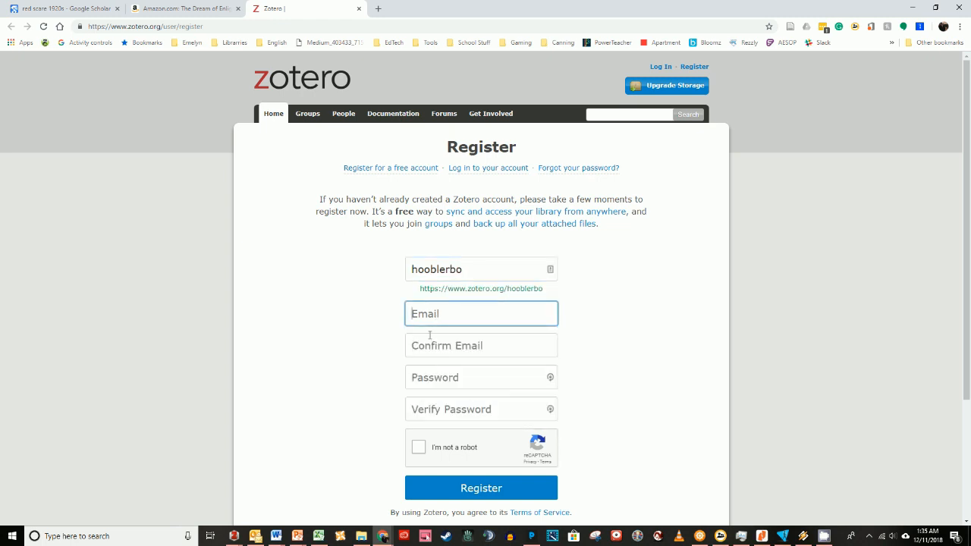
type("ms12")
left_click_drag(374, 210, 461, 212)
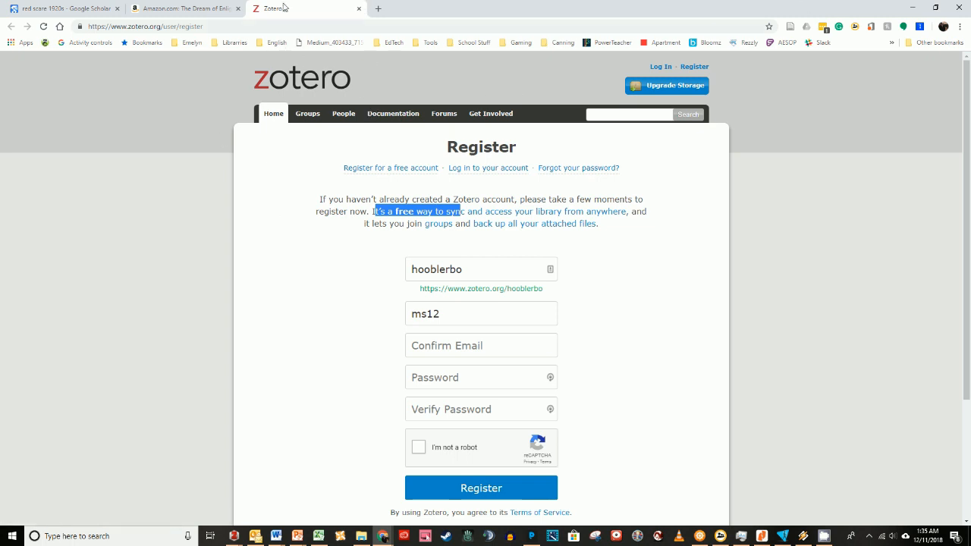
left_click(360, 8)
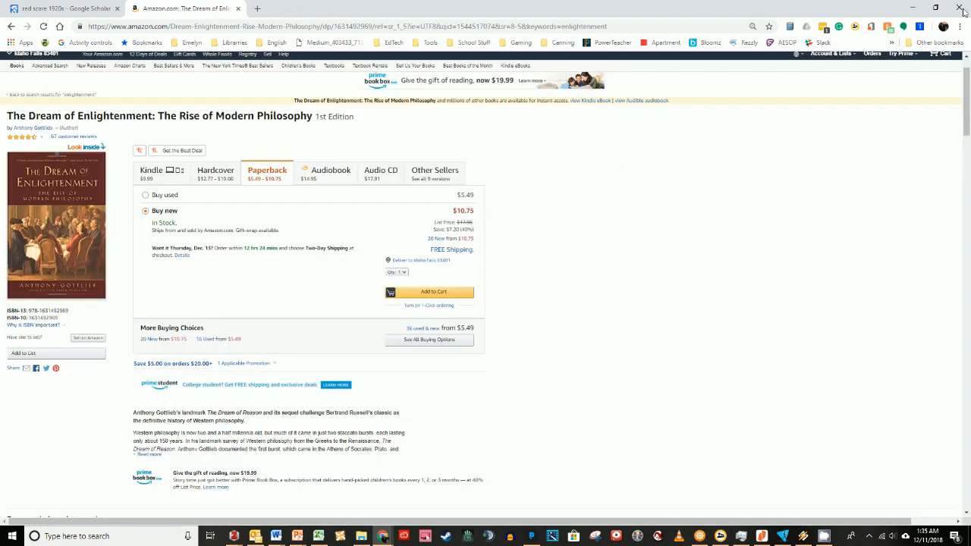
left_click(962, 10)
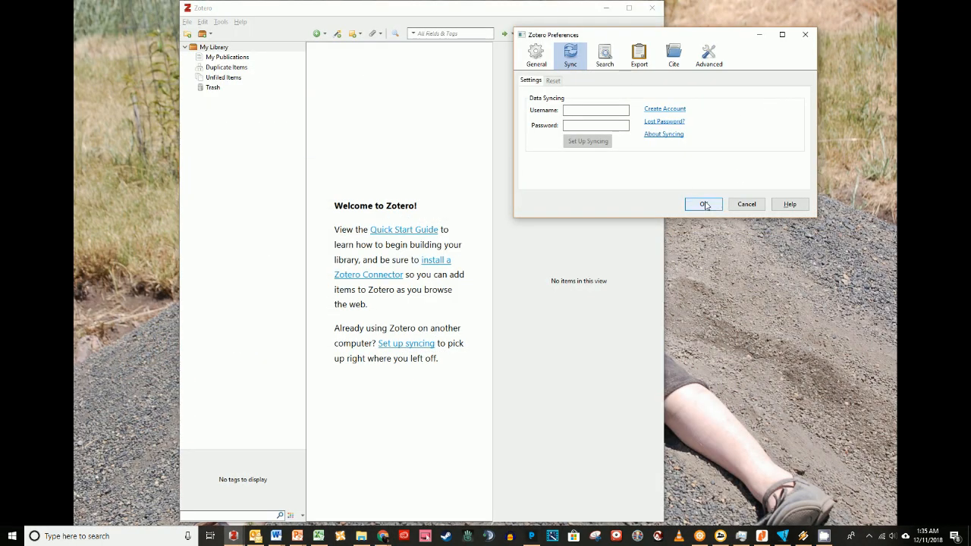
Link Zotero sync to the existing account by entering its username and password, then confirm the preferences.
left_click(601, 113)
type("hoobler")
key("Tab")
type("****")
key("BackSpace")
key("BackSpace")
key("BackSpace")
key("BackSpace")
type("******")
key("BackSpace")
key("BackSpace")
key("BackSpace")
key("BackSpace")
key("BackSpace")
type("***********")
key("Return")
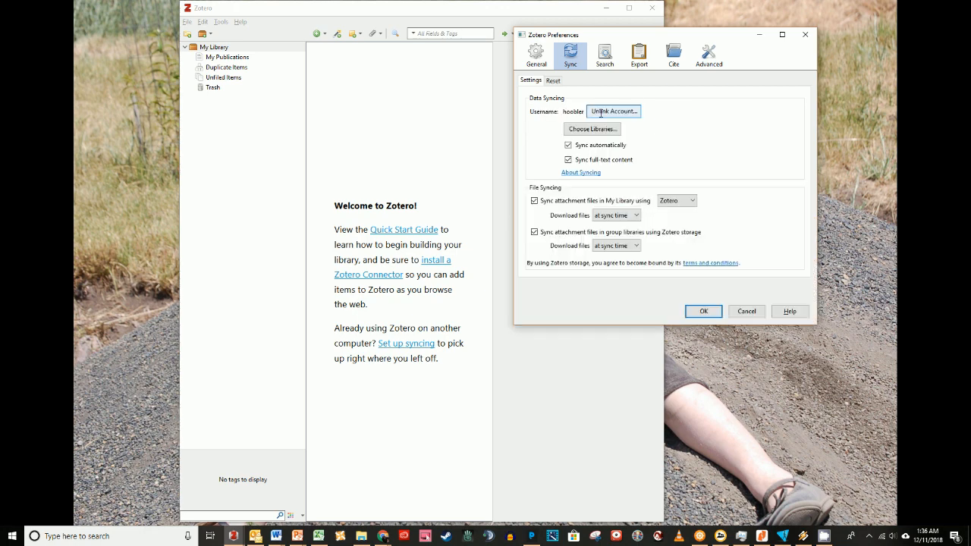
left_click(694, 314)
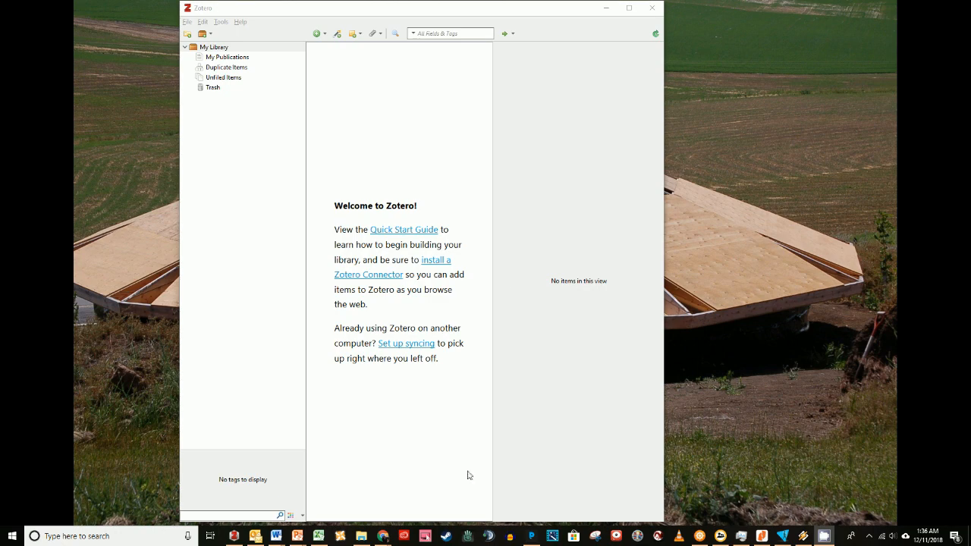
Switch to the Google Scholar results and open the article 'A Study in Nativism: The American Red Scare of 1919-20'.
mouse_move(384, 535)
left_click(385, 511)
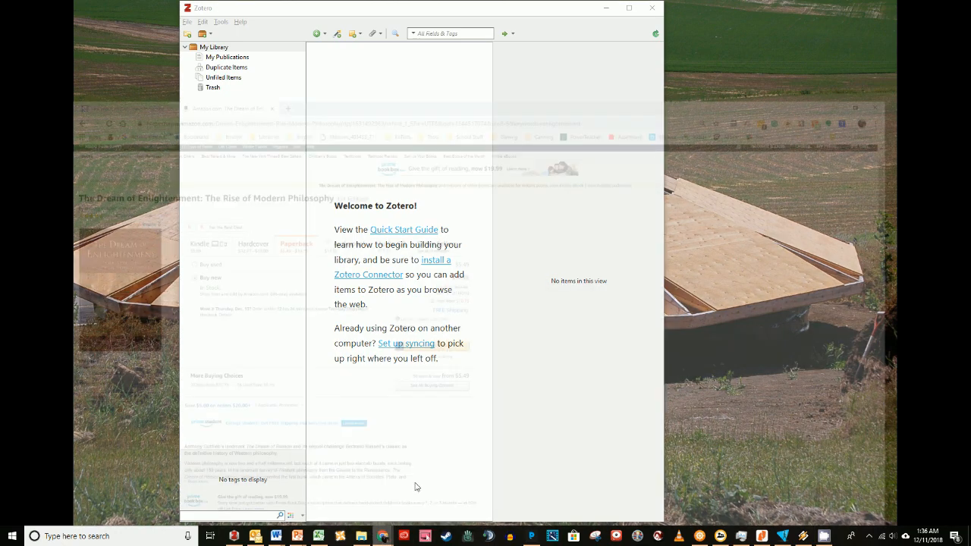
left_click(68, 9)
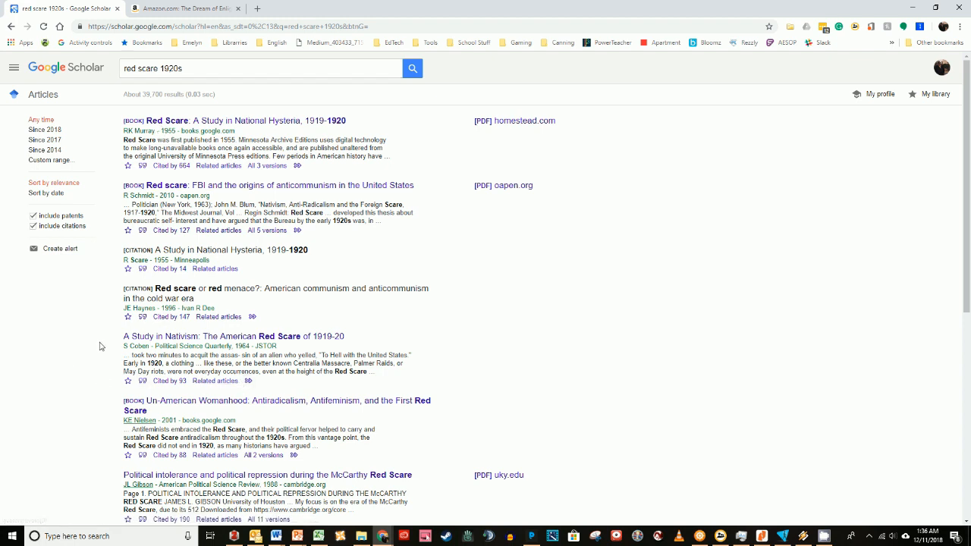
left_click(311, 339)
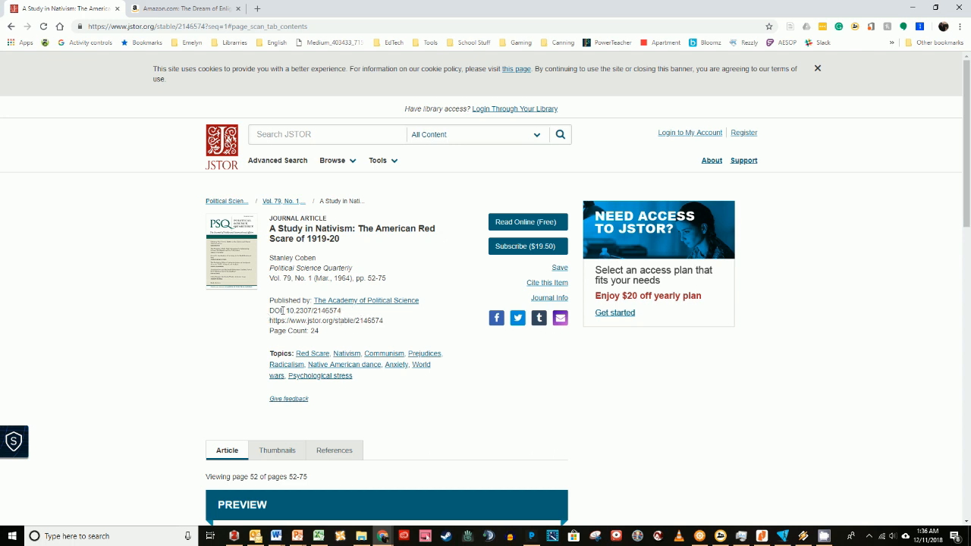
Select and copy the article's DOI 10.2307/2146574.
left_click_drag(285, 310, 346, 313)
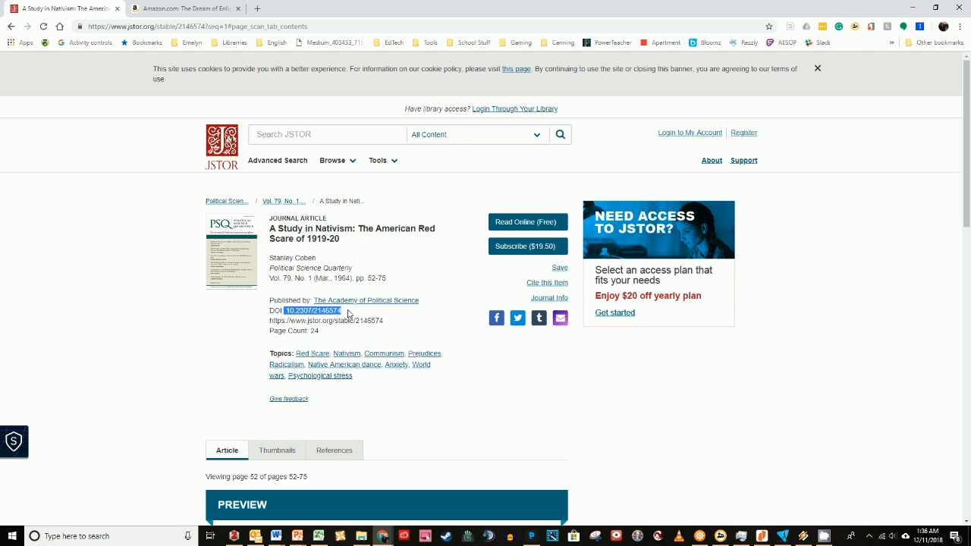
left_click(349, 313)
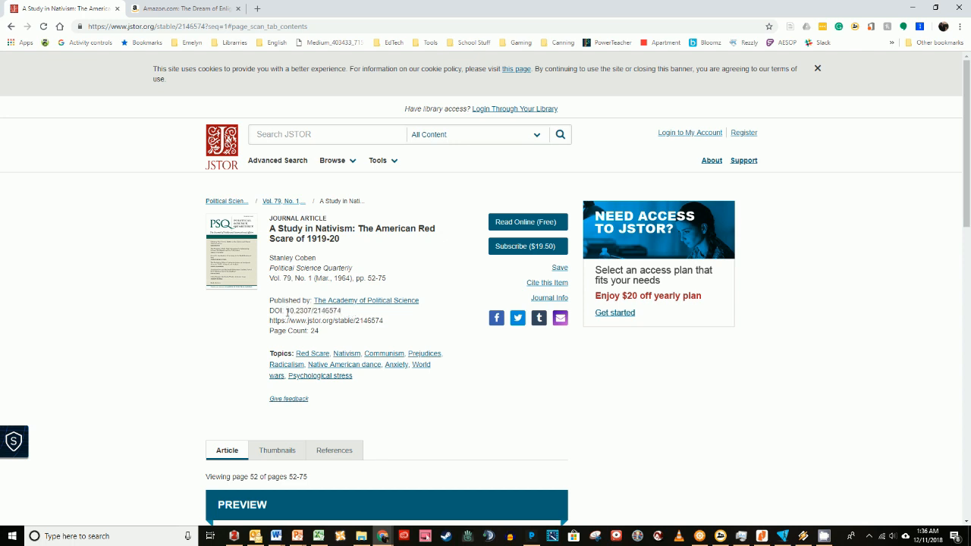
left_click_drag(286, 312, 344, 319)
key("ctrl+c")
Add the journal article to the Zotero library by pasting its DOI into Add Item by Identifier.
mouse_move(234, 536)
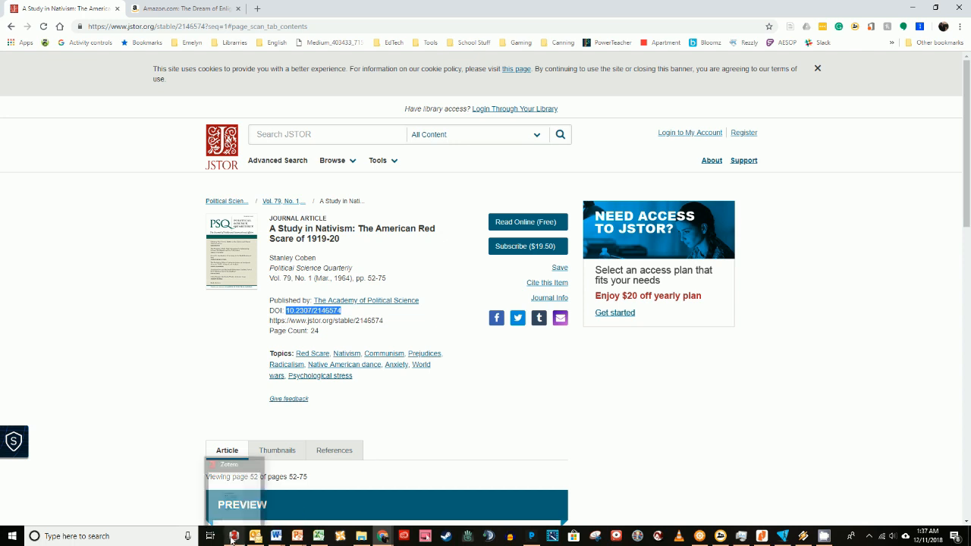
left_click(234, 504)
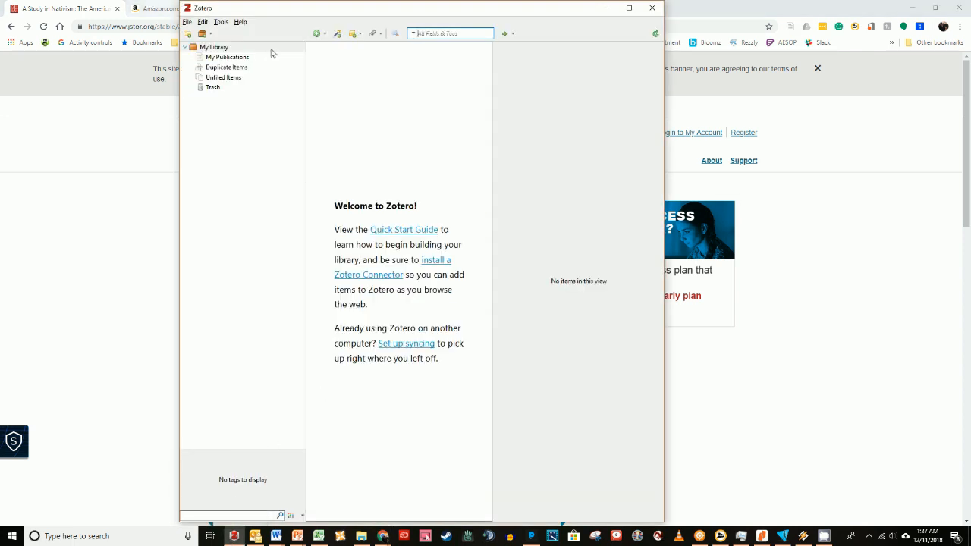
left_click(339, 38)
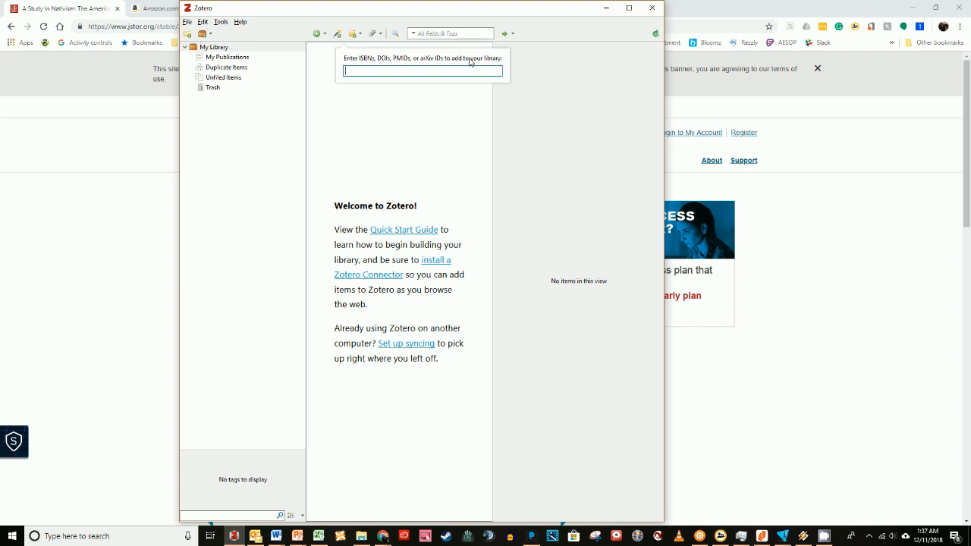
right_click(409, 71)
left_click(434, 114)
key("Return")
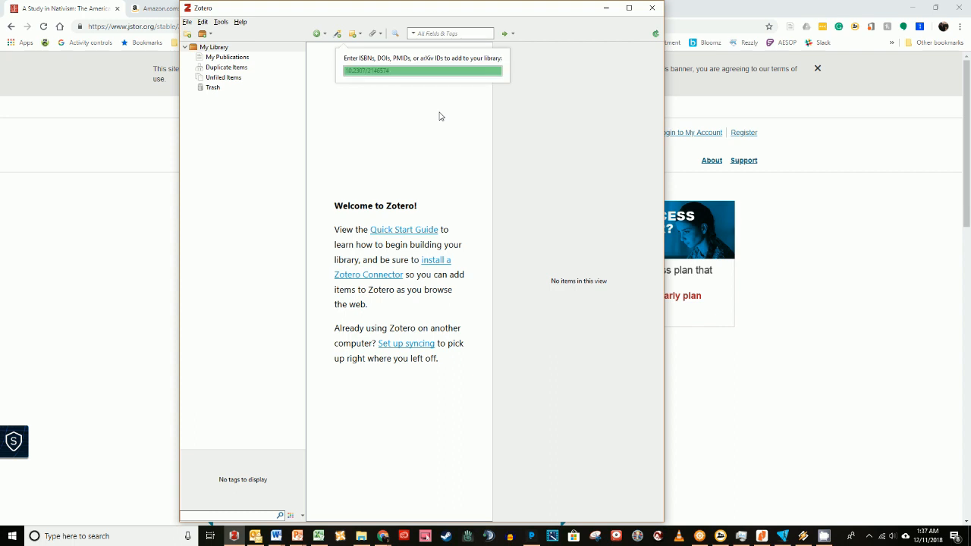
left_click(582, 134)
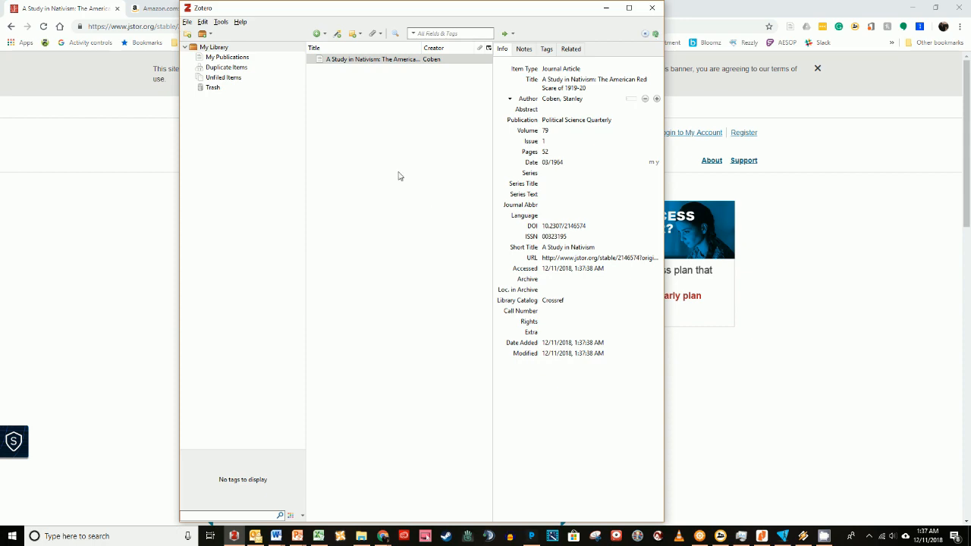
left_click(119, 348)
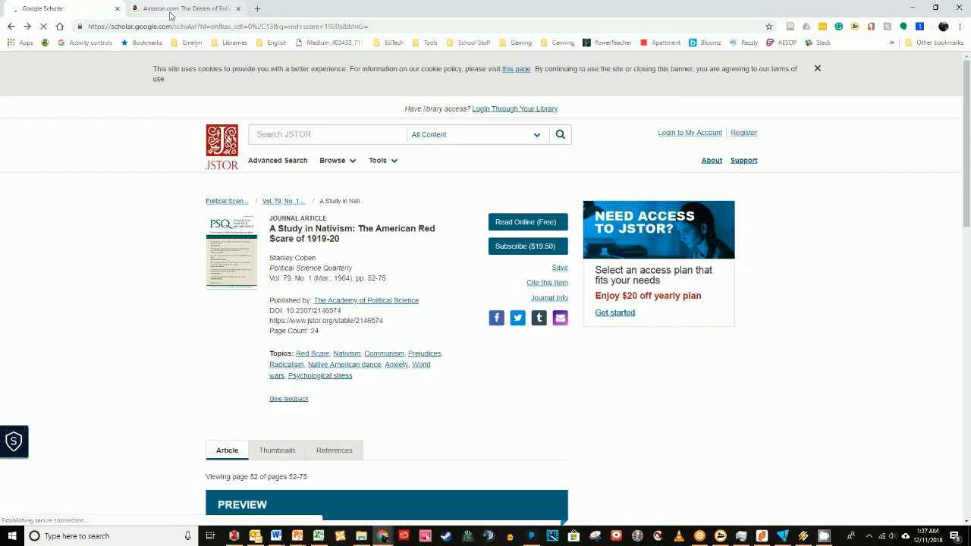
left_click(172, 10)
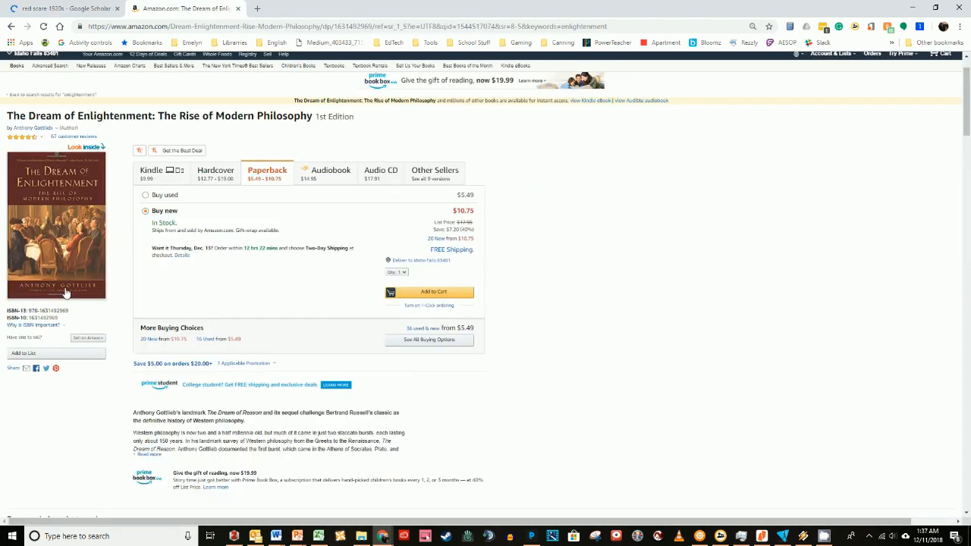
left_click(39, 324)
left_click(253, 119)
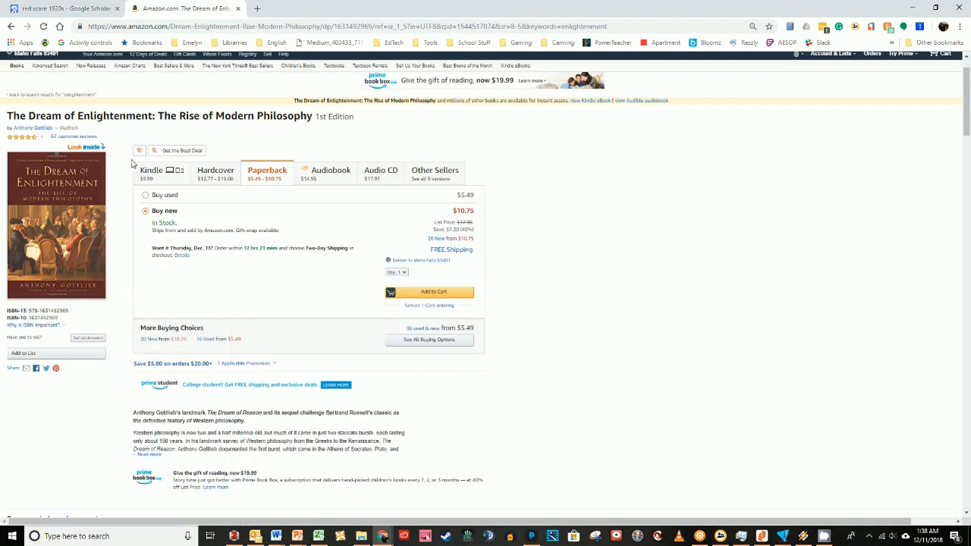
left_click(58, 127)
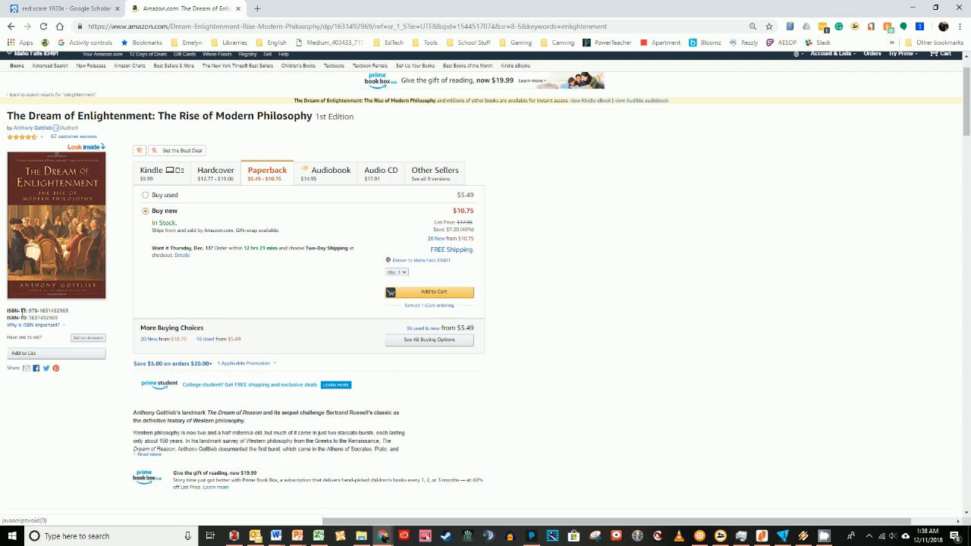
left_click_drag(30, 318, 56, 319)
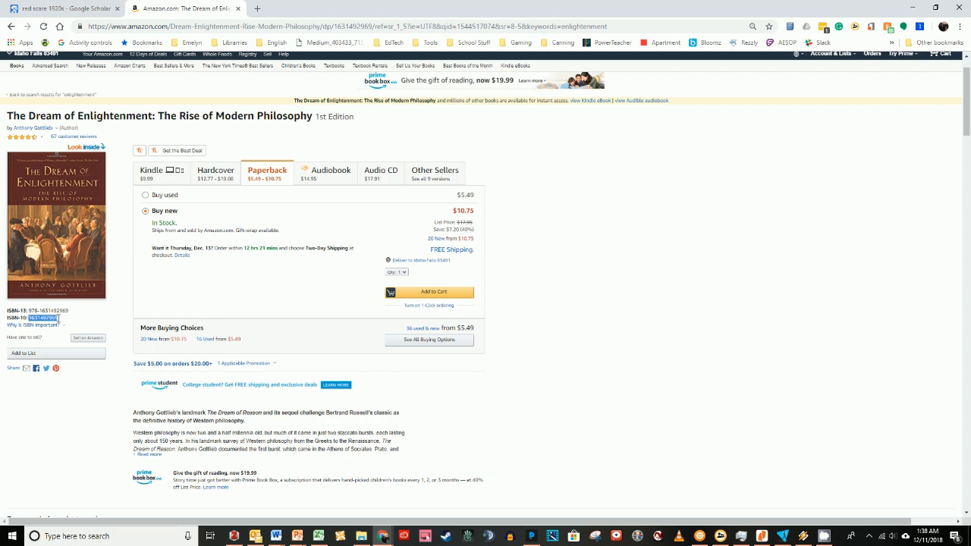
right_click(53, 319)
left_click(67, 330)
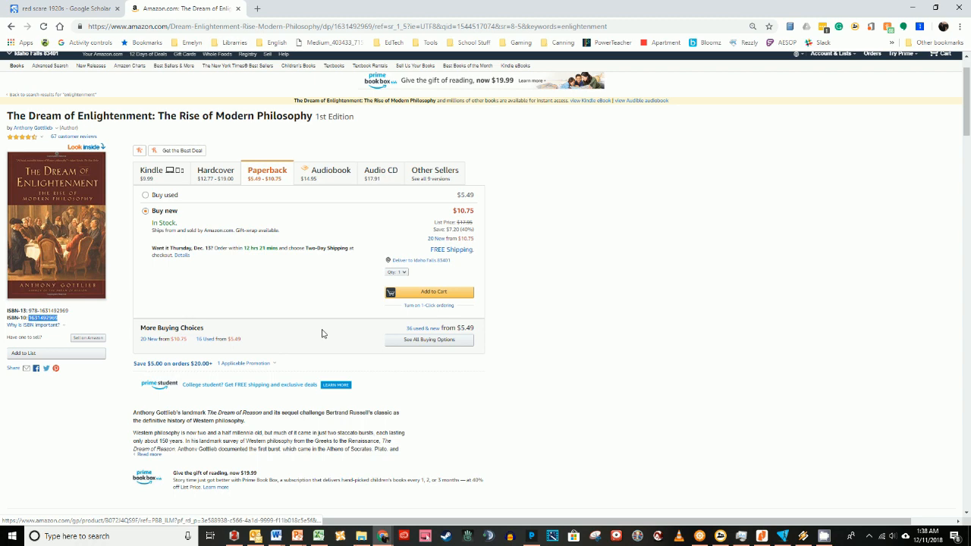
Add the book to the Zotero library by pasting its ISBN into Add Item by Identifier.
left_click(233, 537)
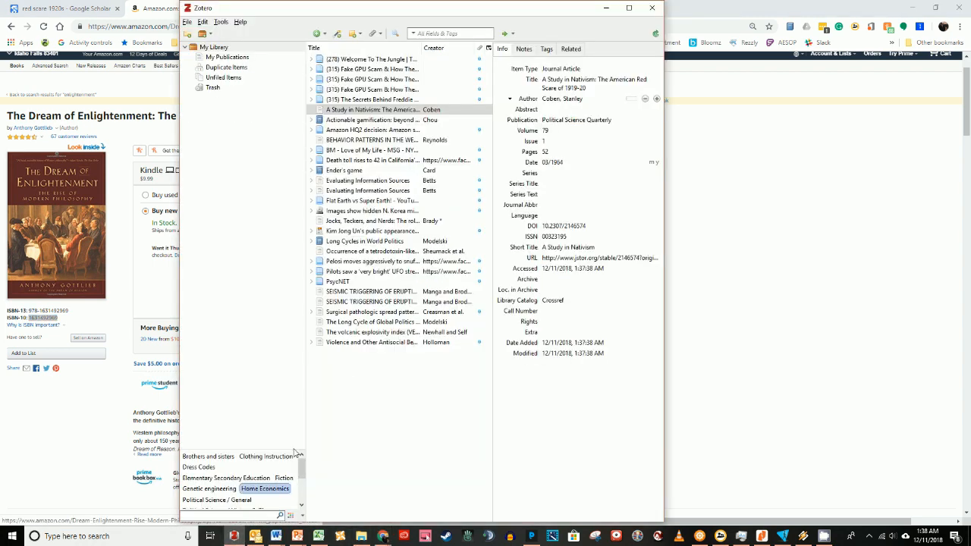
left_click(338, 34)
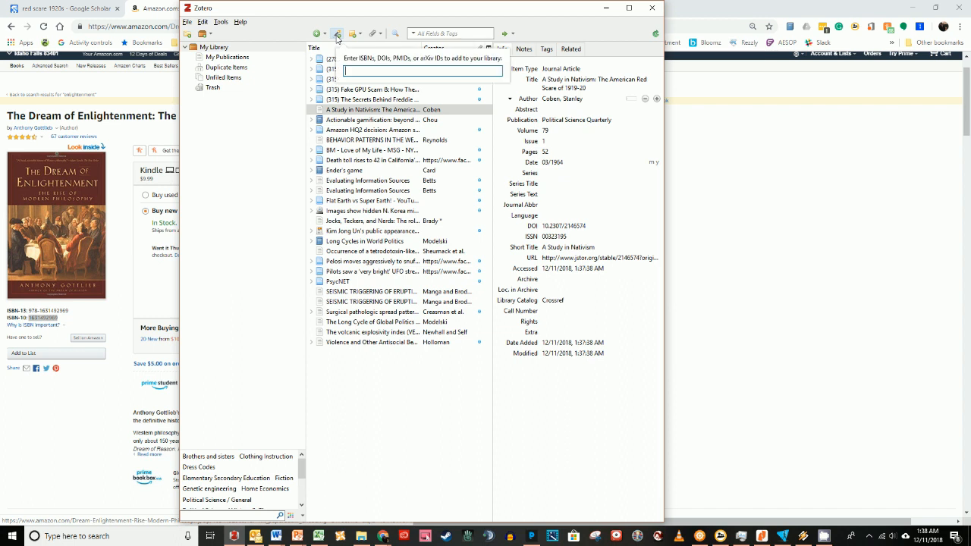
right_click(358, 70)
left_click(381, 115)
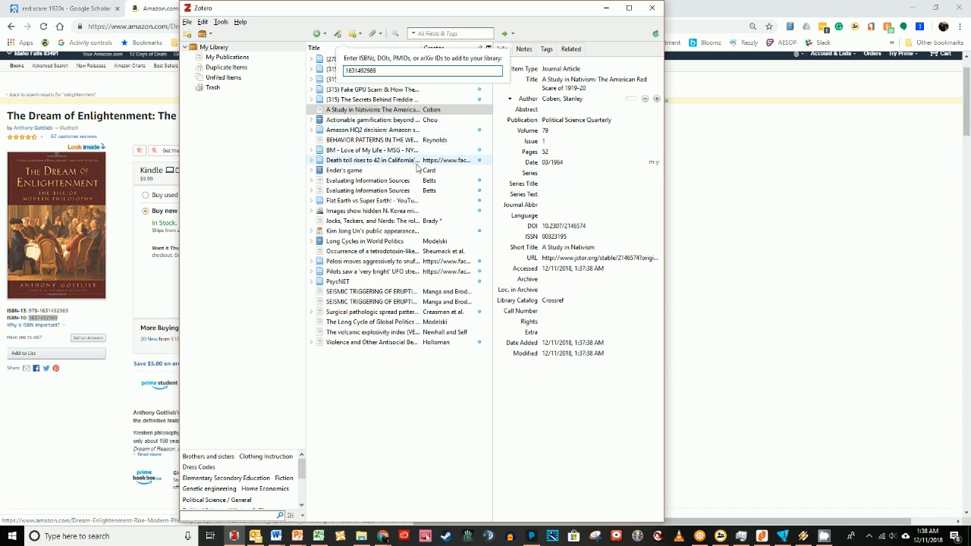
key("Return")
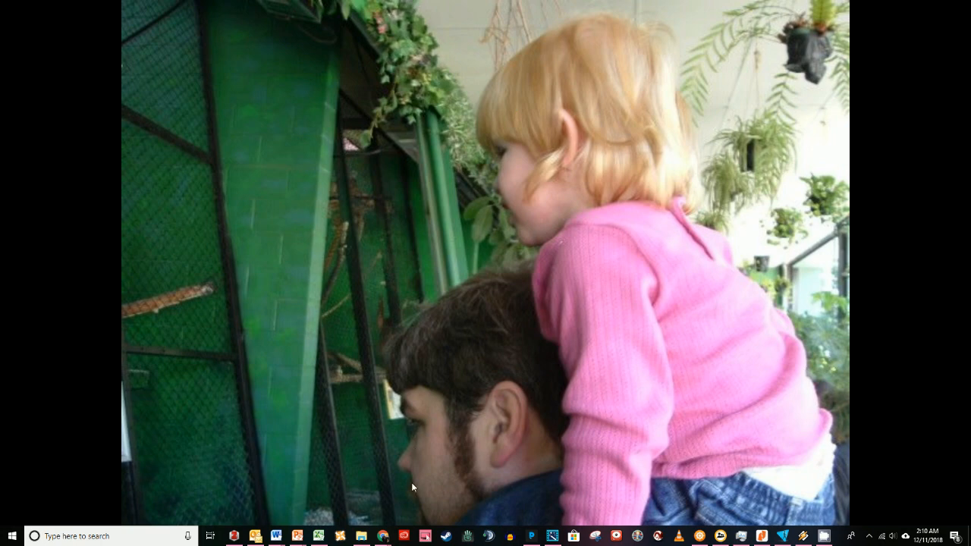
Open the YouTube video 'Enlightenment (Documentary)' and save the page to Zotero with the Zotero Connector.
mouse_move(383, 536)
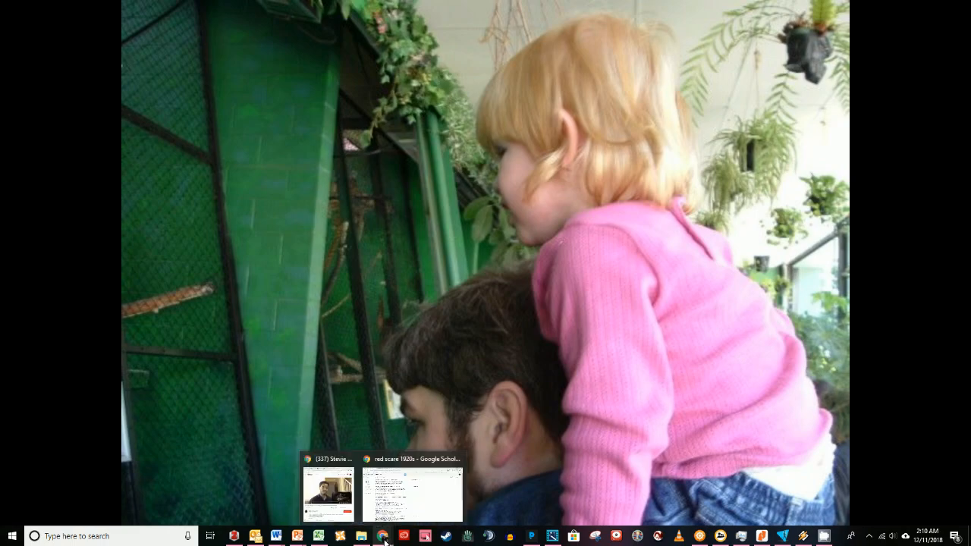
left_click(399, 502)
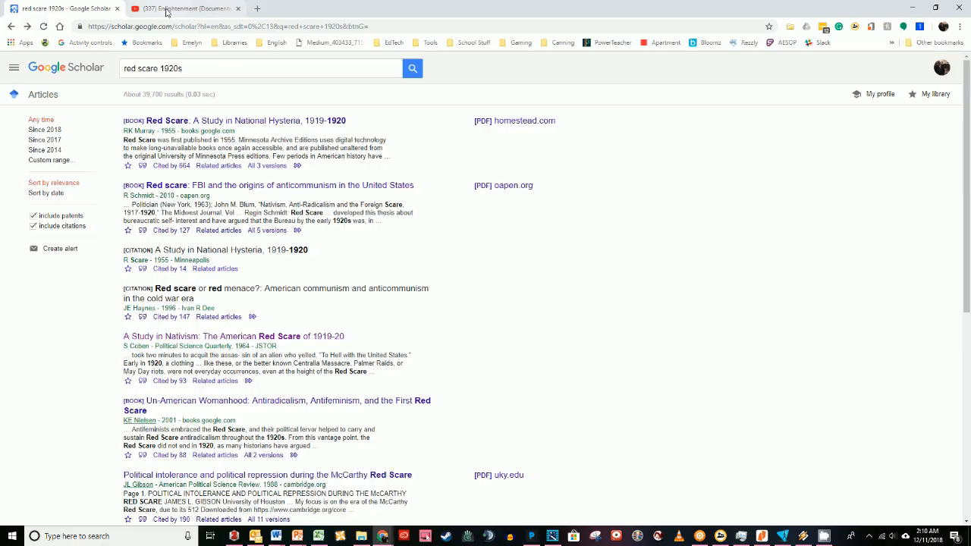
left_click(167, 9)
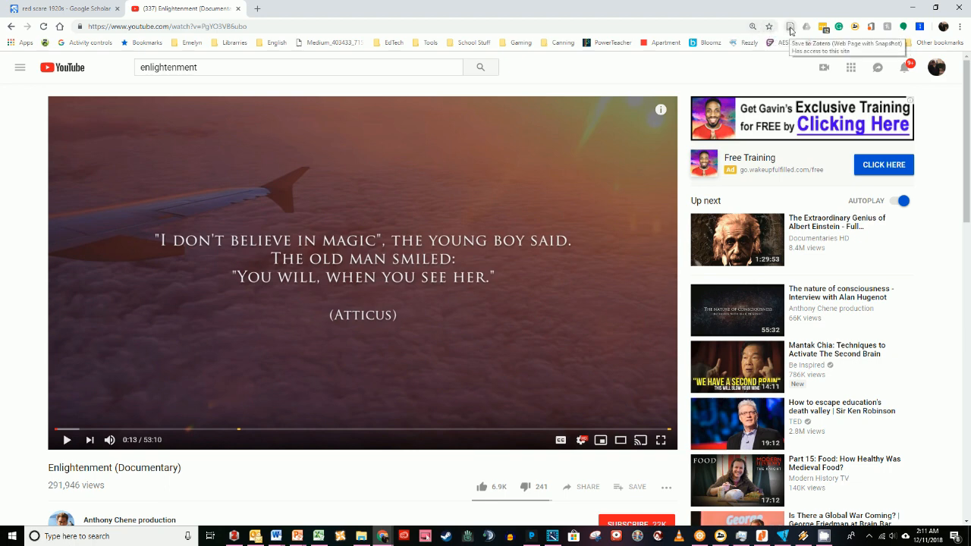
left_click(791, 31)
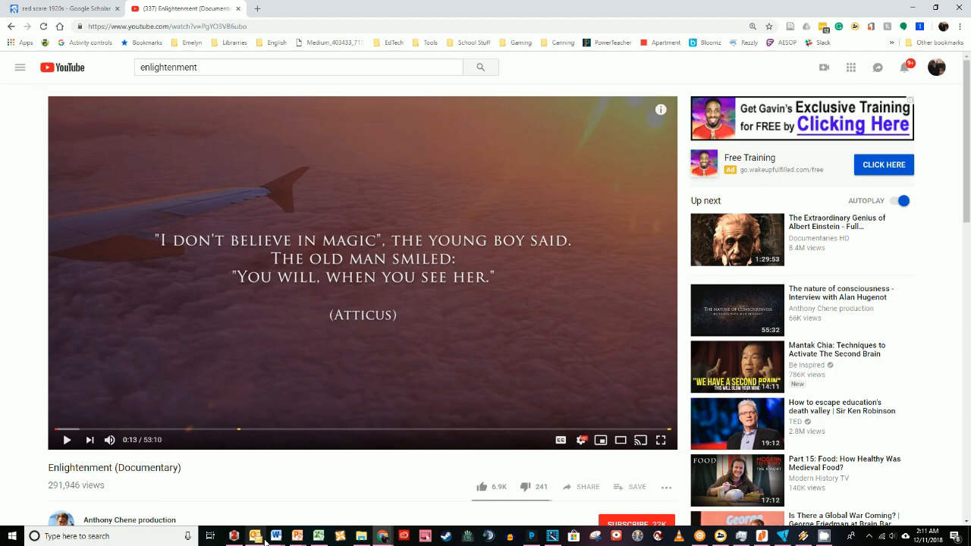
In the Word document, set the Zotero document preferences to the Modern Language Association 8th edition citation style.
mouse_move(256, 534)
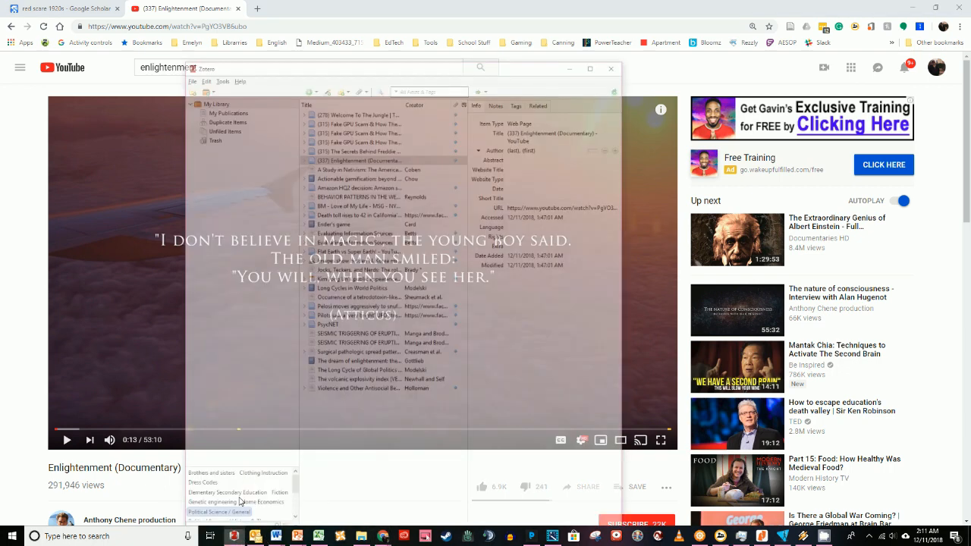
left_click(240, 501)
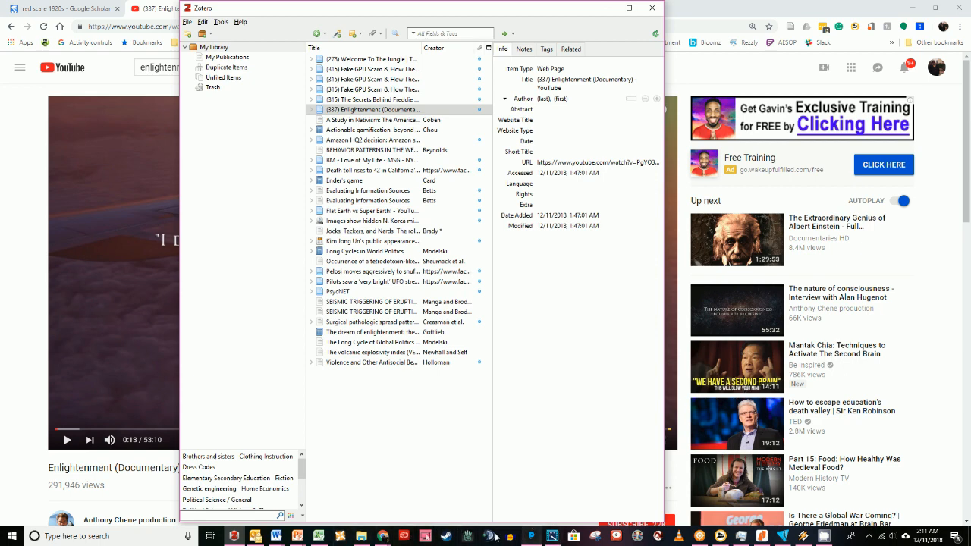
mouse_move(275, 537)
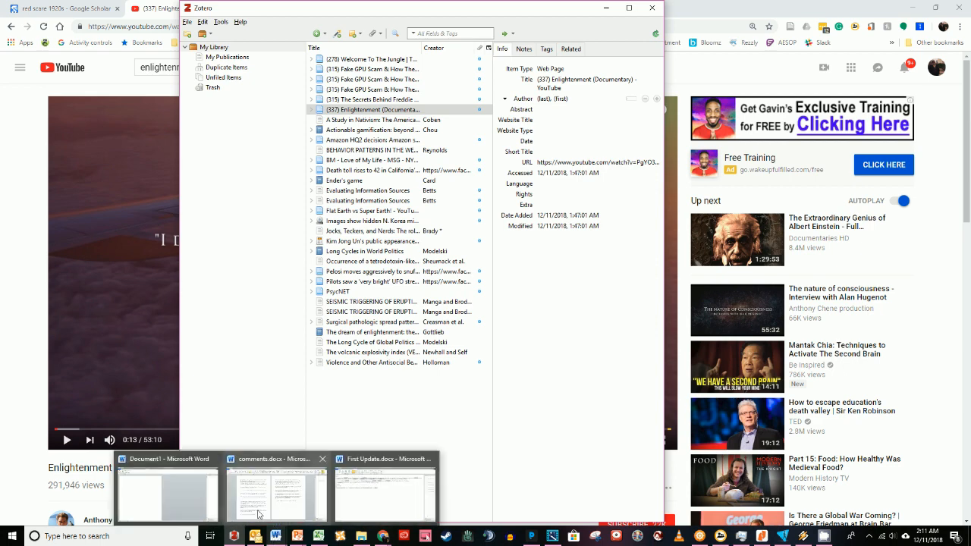
left_click(141, 505)
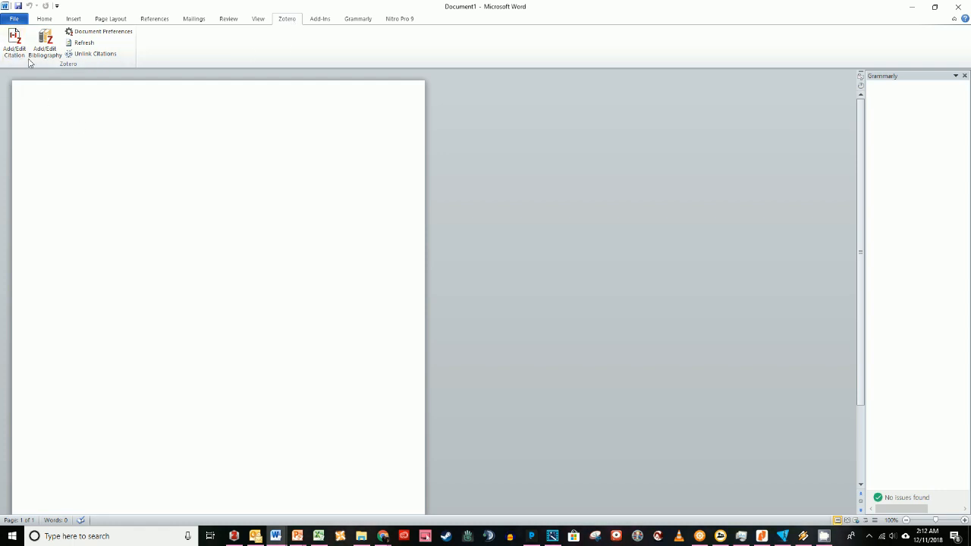
left_click(13, 39)
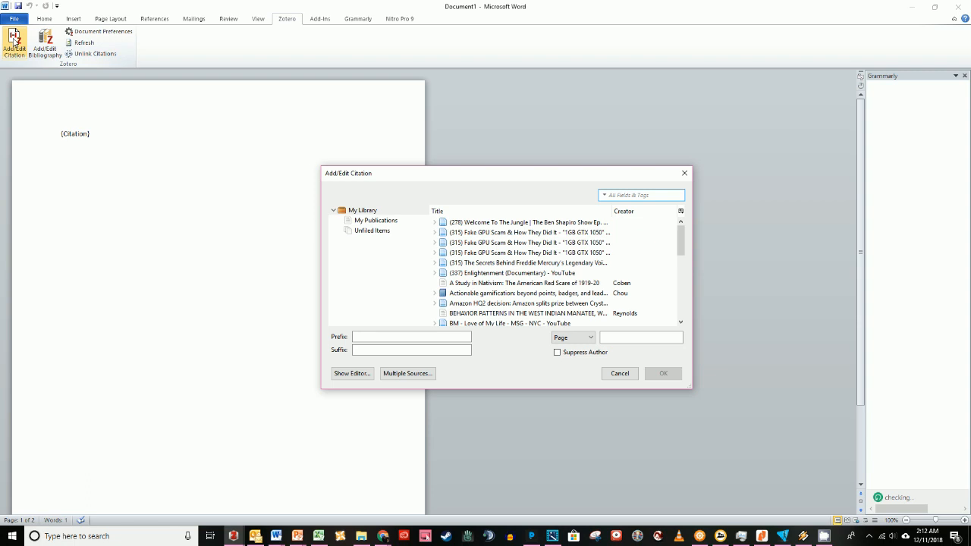
left_click(102, 31)
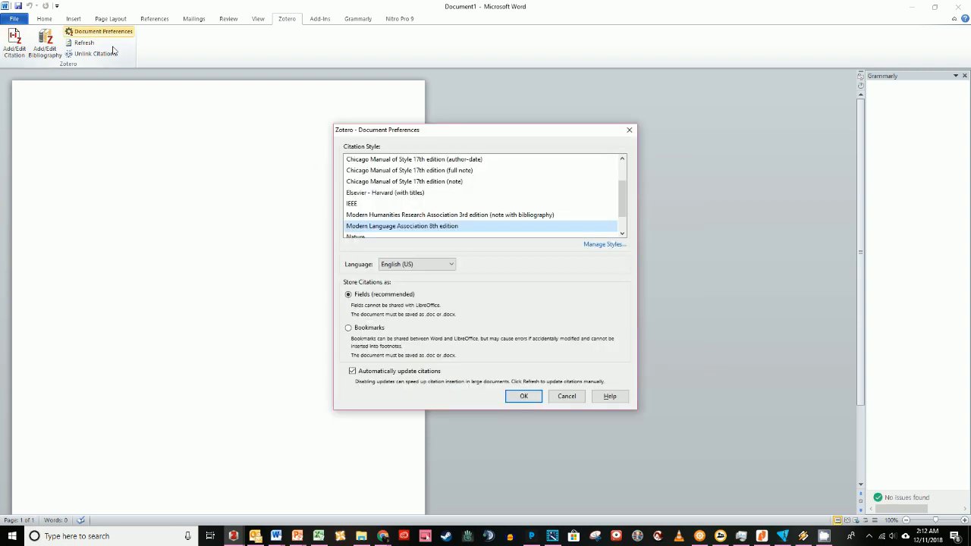
left_click(561, 396)
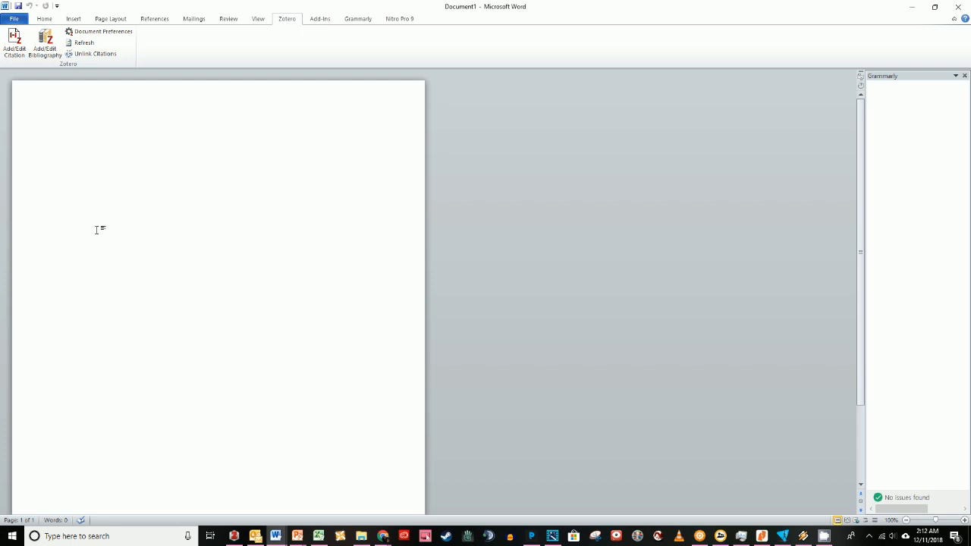
left_click(96, 33)
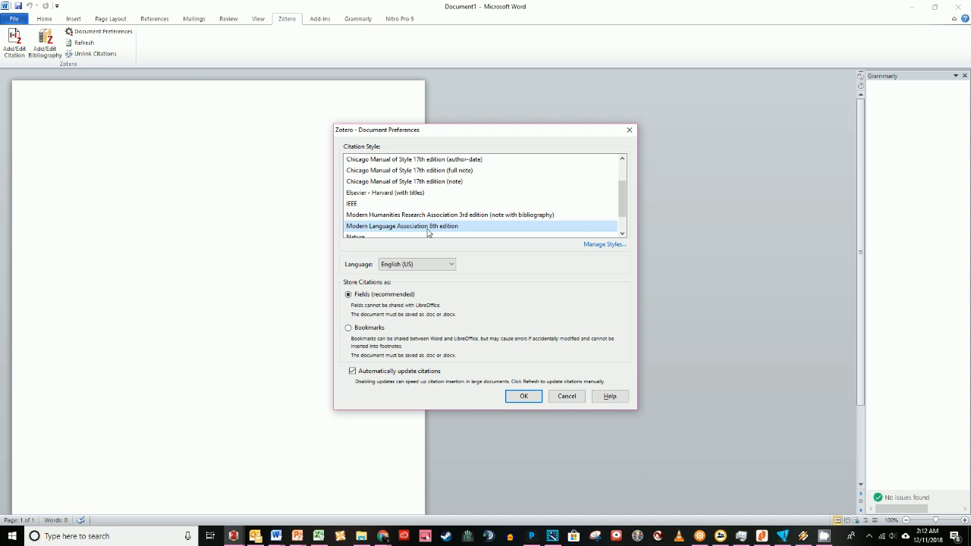
left_click(524, 396)
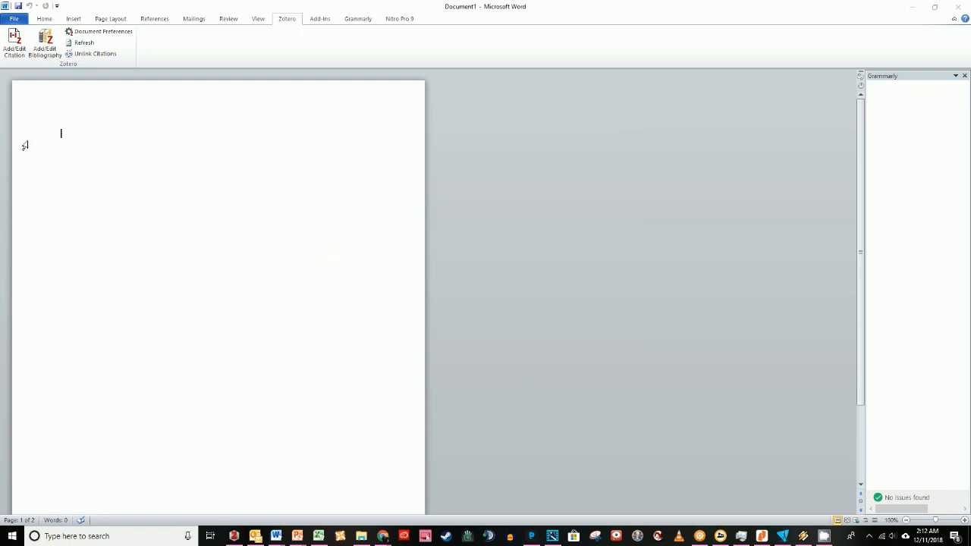
Insert a Zotero citation for 'A Study in Nativism: The American Red Scare of 1919-20'.
left_click(16, 43)
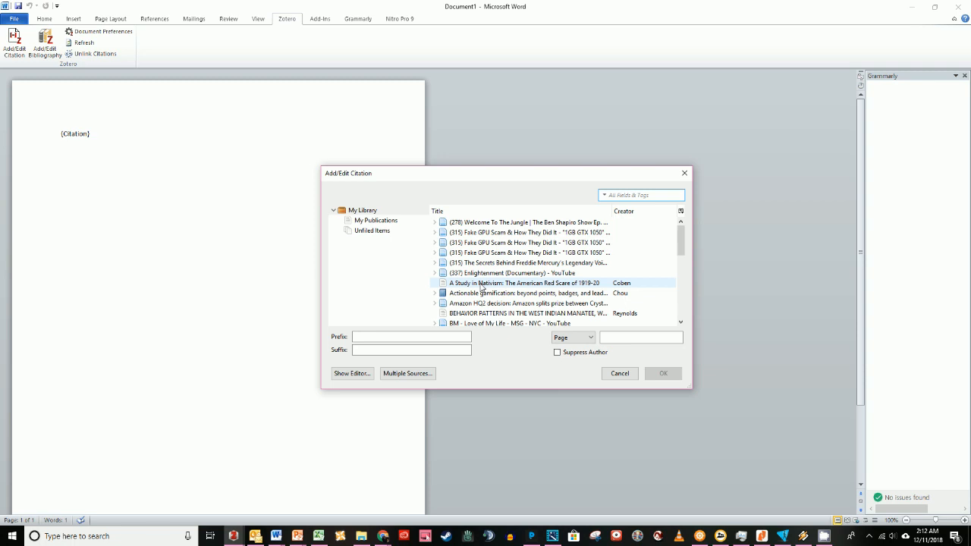
left_click(481, 286)
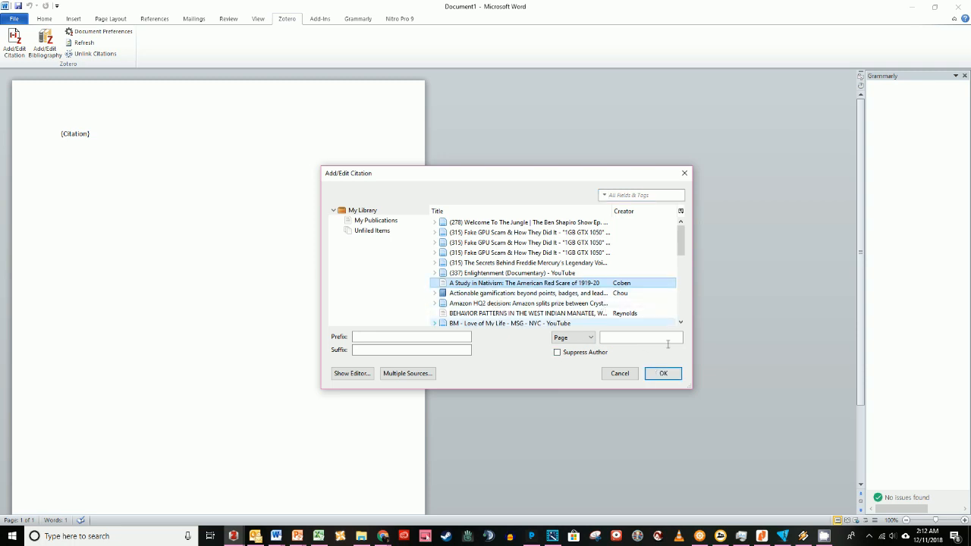
left_click(660, 374)
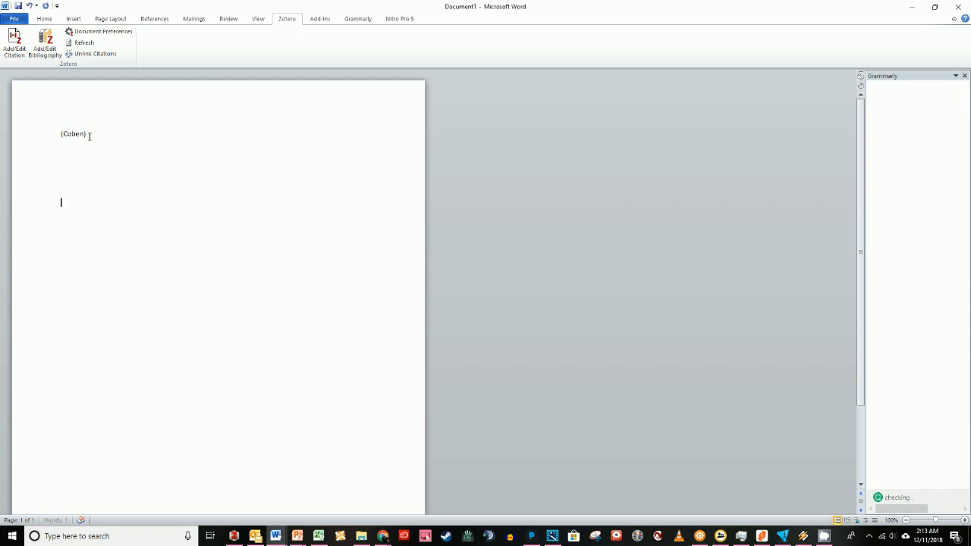
Insert the Zotero bibliography and start a new line after the first citation.
left_click(47, 45)
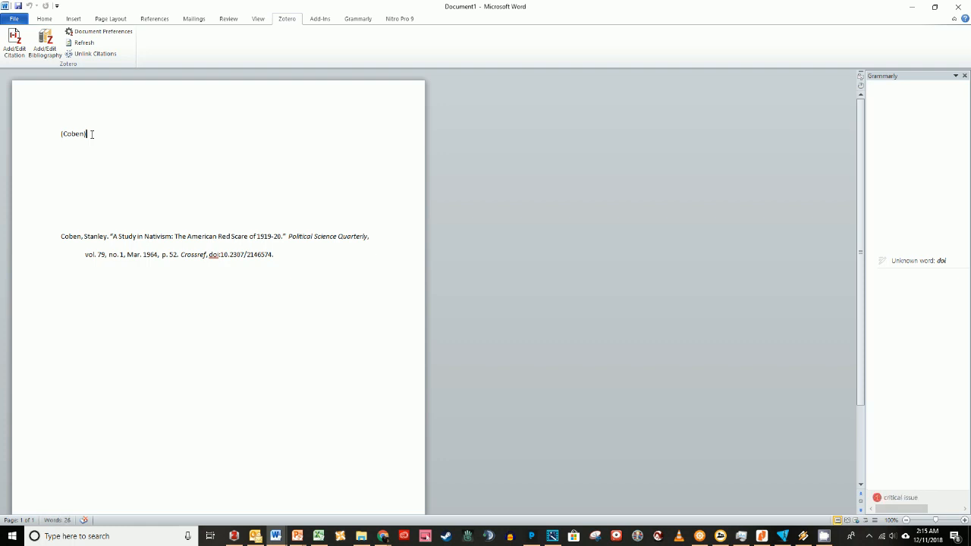
key("Return")
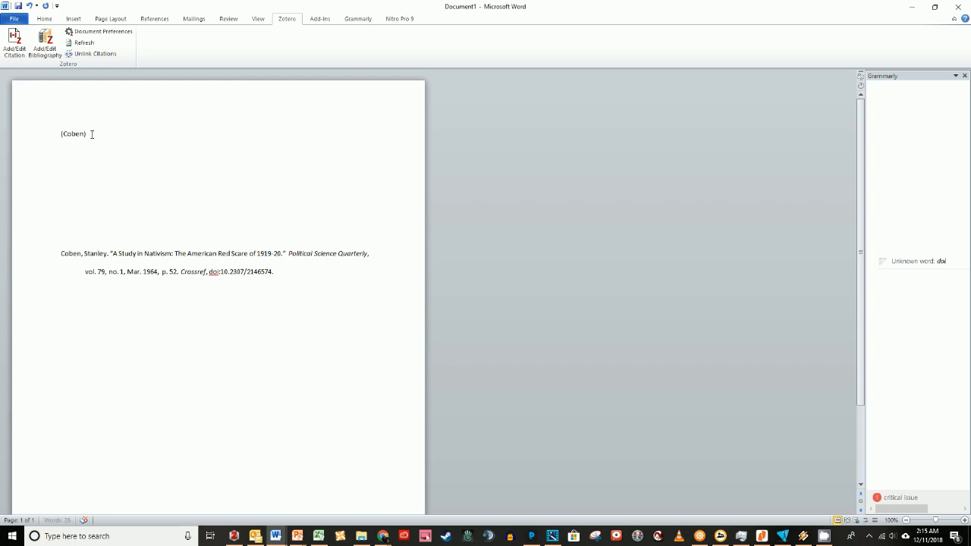
Cite 'The dream of enlightenment: the rise of modern philosophy' on the new line, then start another line.
left_click(15, 38)
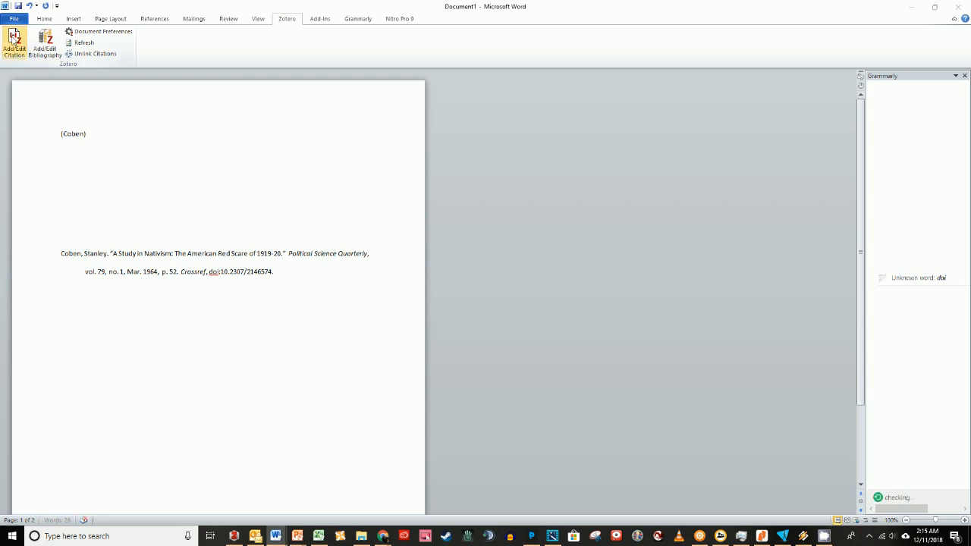
scroll(536, 303, "down", 7)
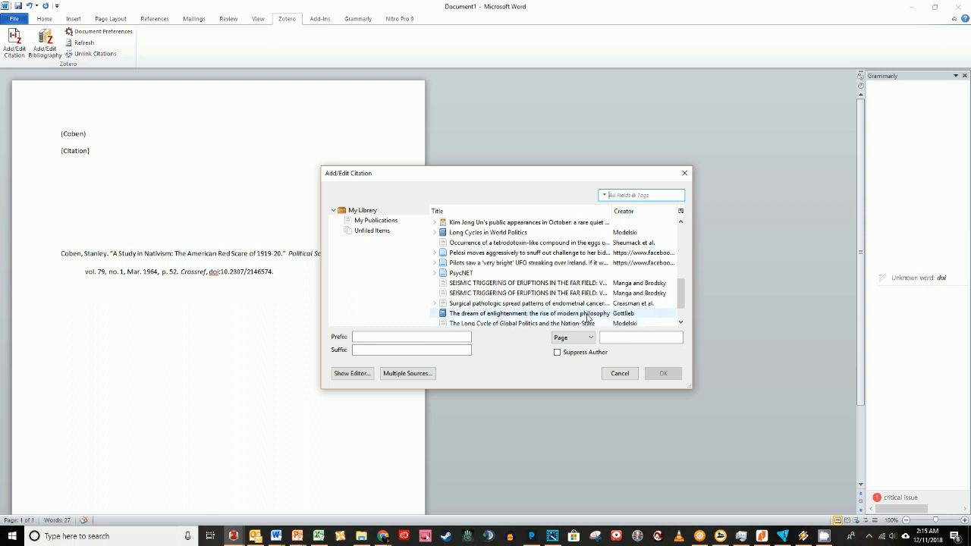
left_click(524, 318)
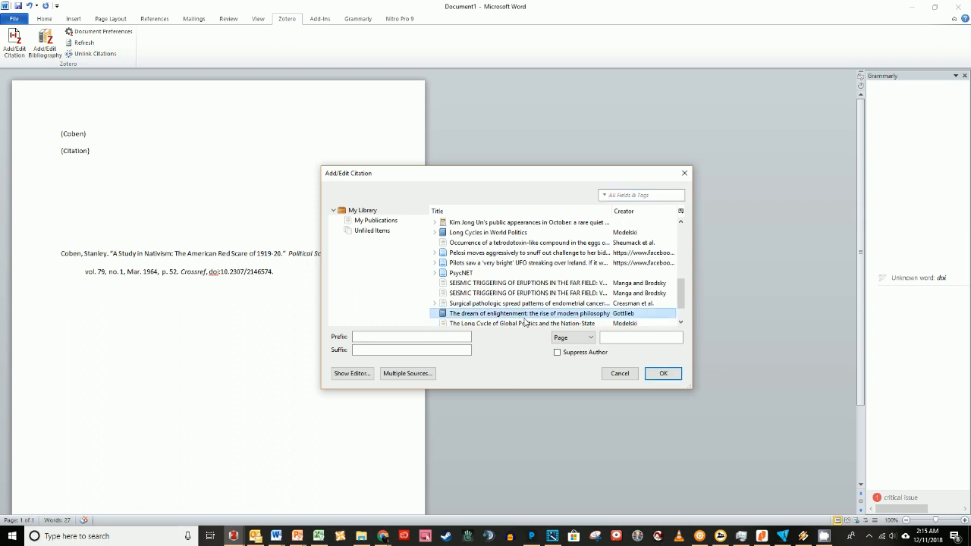
left_click(664, 373)
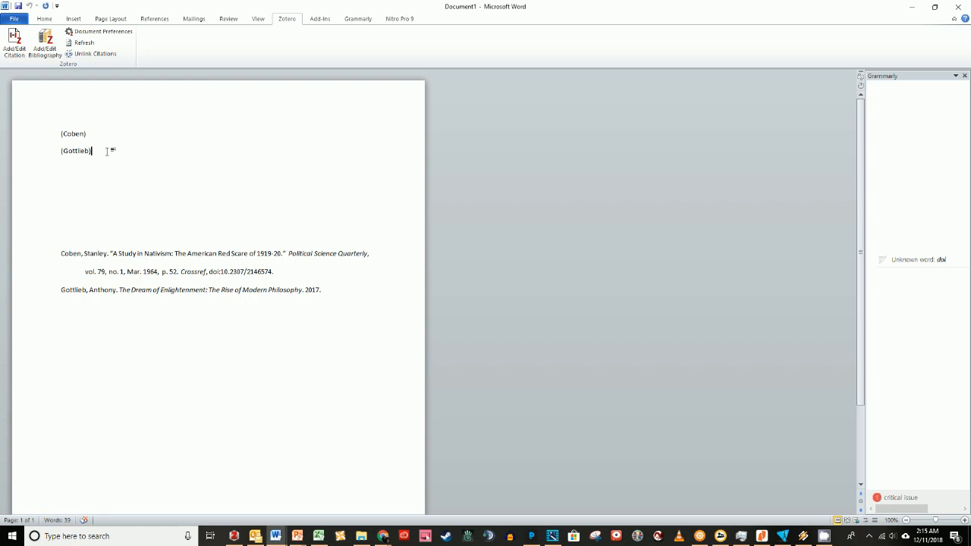
key("Return")
Insert a citation for the '(337) Enlightenment (Documentary) - YouTube' item.
left_click(15, 42)
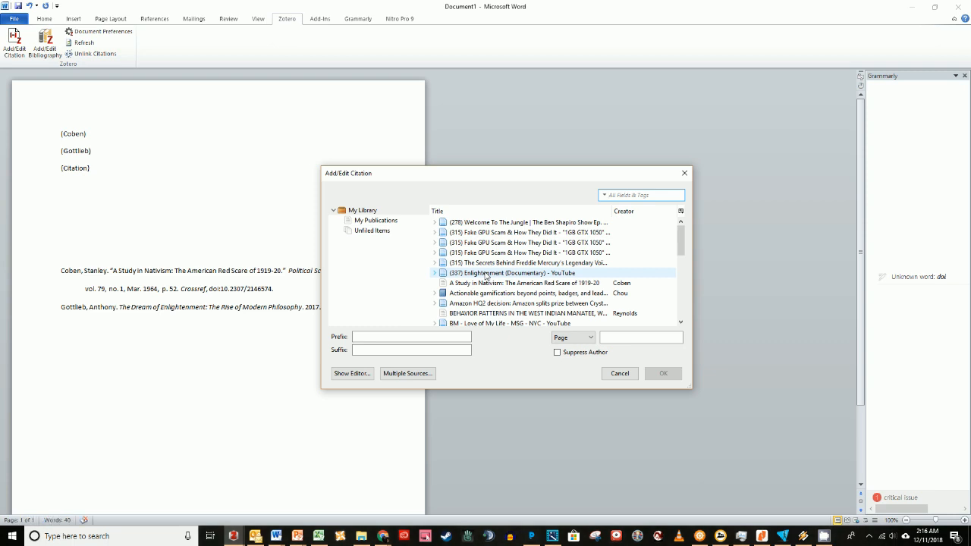
left_click(486, 274)
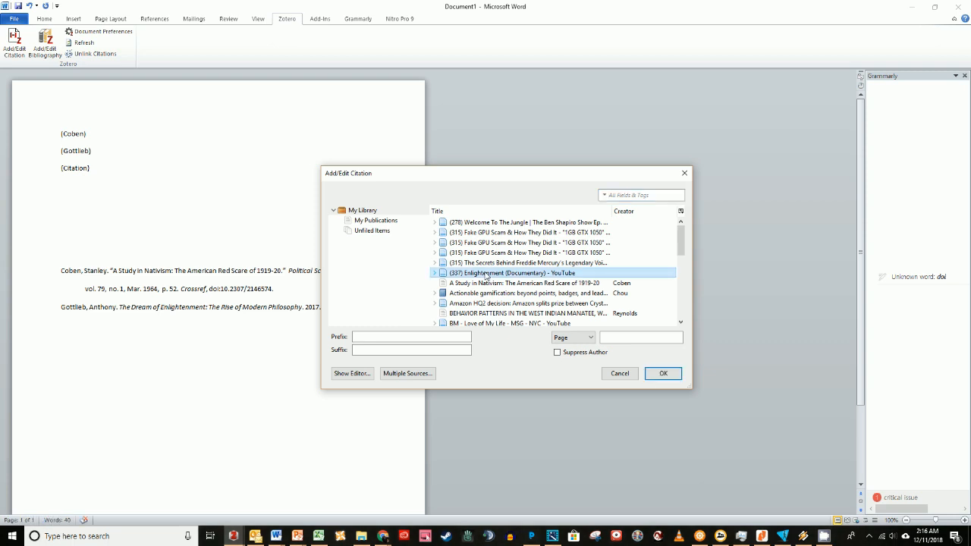
left_click(663, 375)
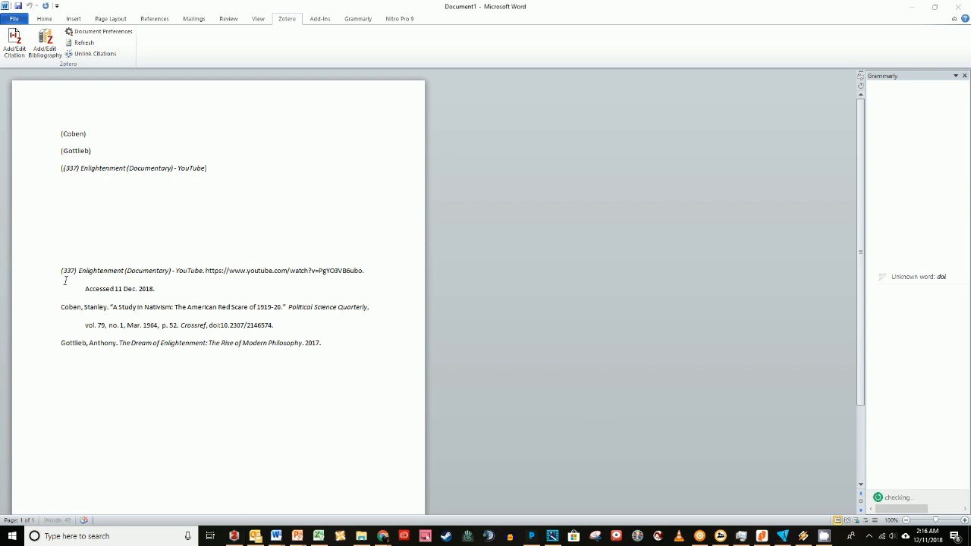